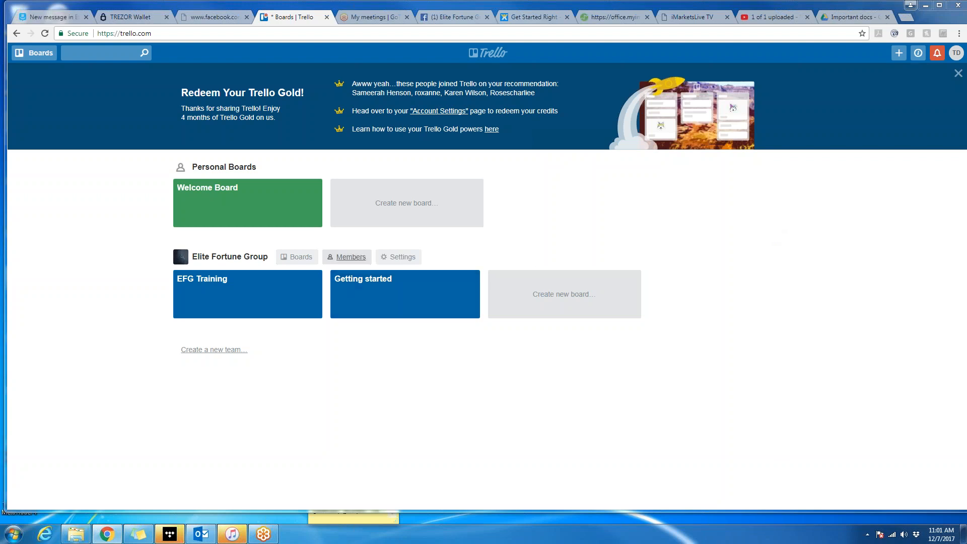
View the Elite Fortune Group team's member list, then return to the boards home page.
click(348, 257)
scroll(860, 294, down, 1)
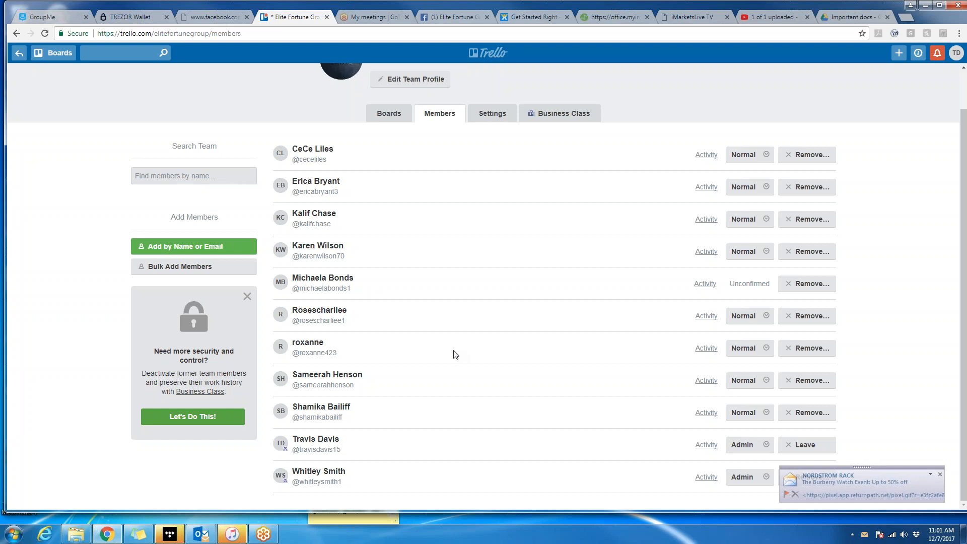
click(19, 53)
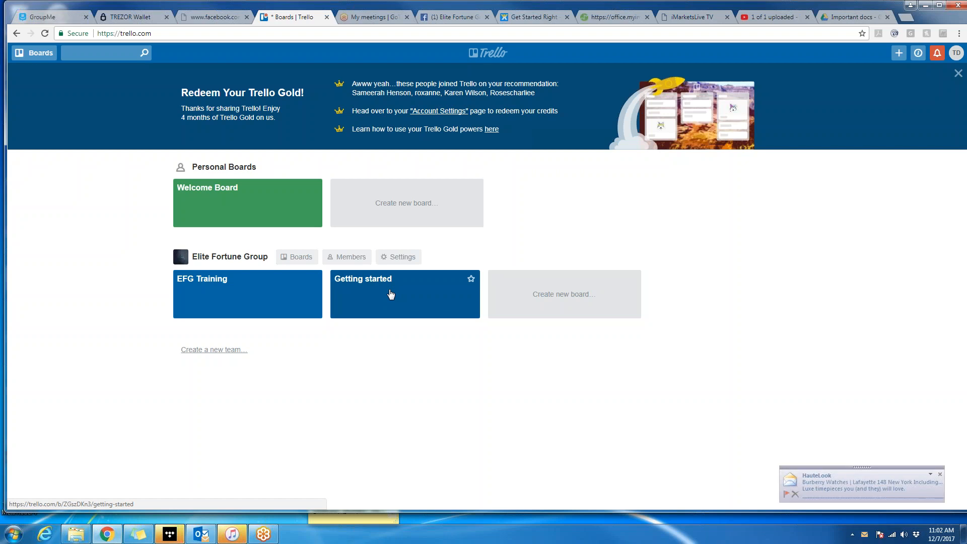
Open Getting started and begin copying it to Elite Fortune Group, then cancel the copy.
click(411, 304)
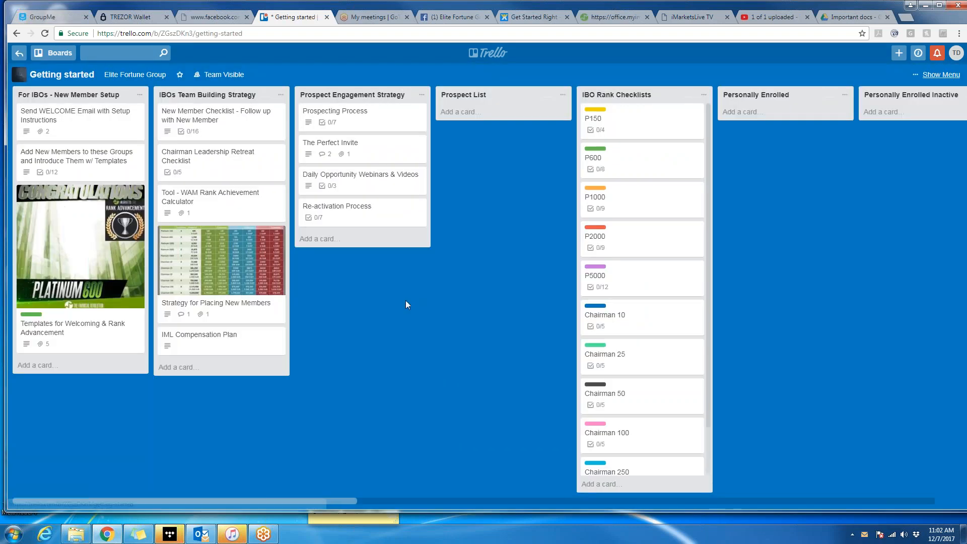
click(933, 75)
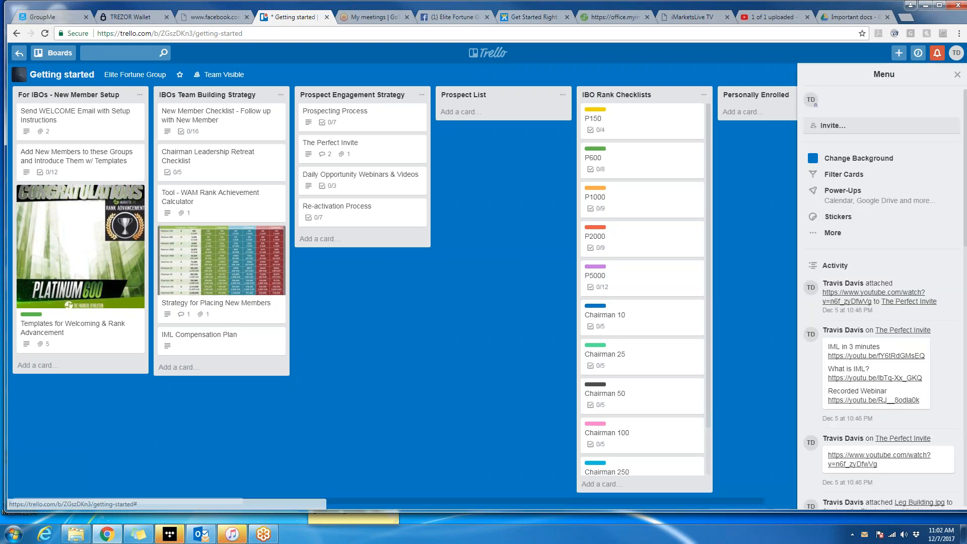
click(832, 234)
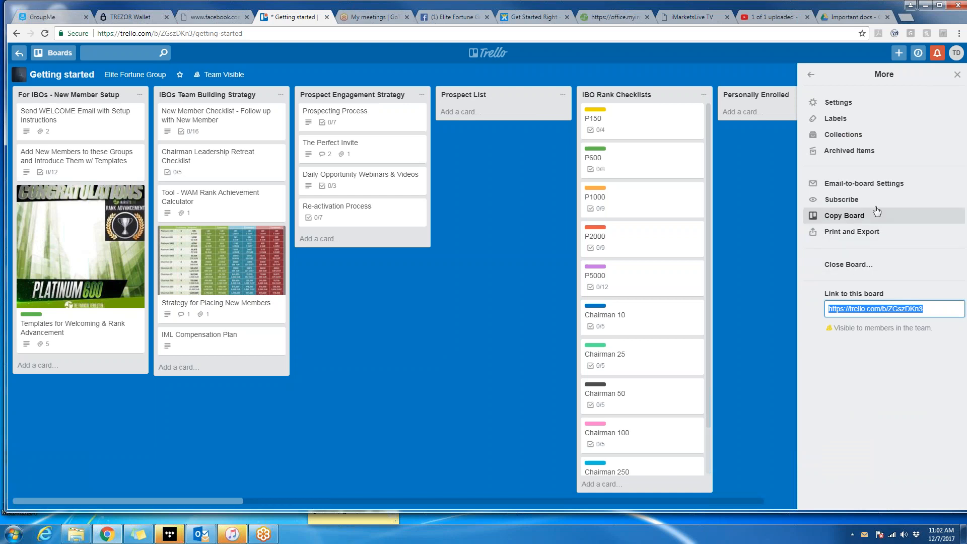
click(872, 221)
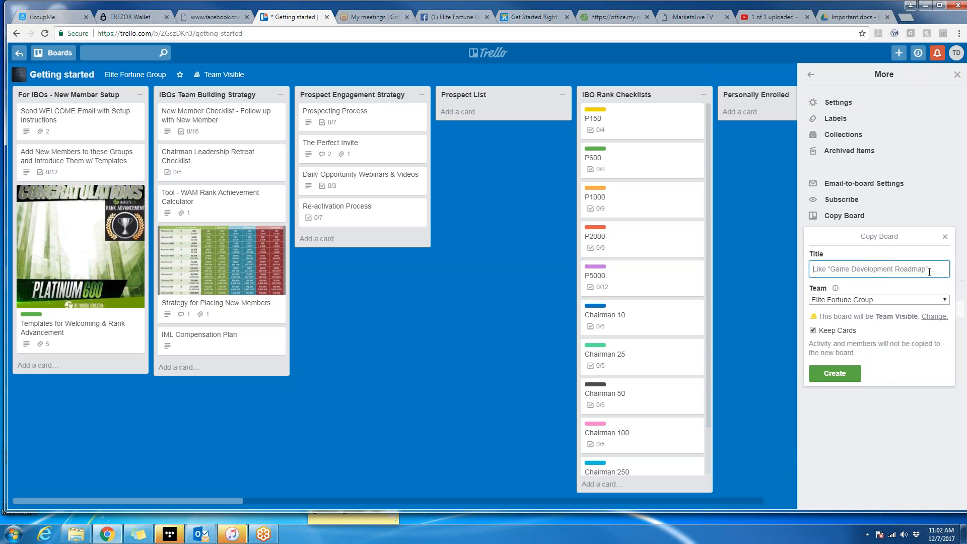
click(944, 301)
click(907, 318)
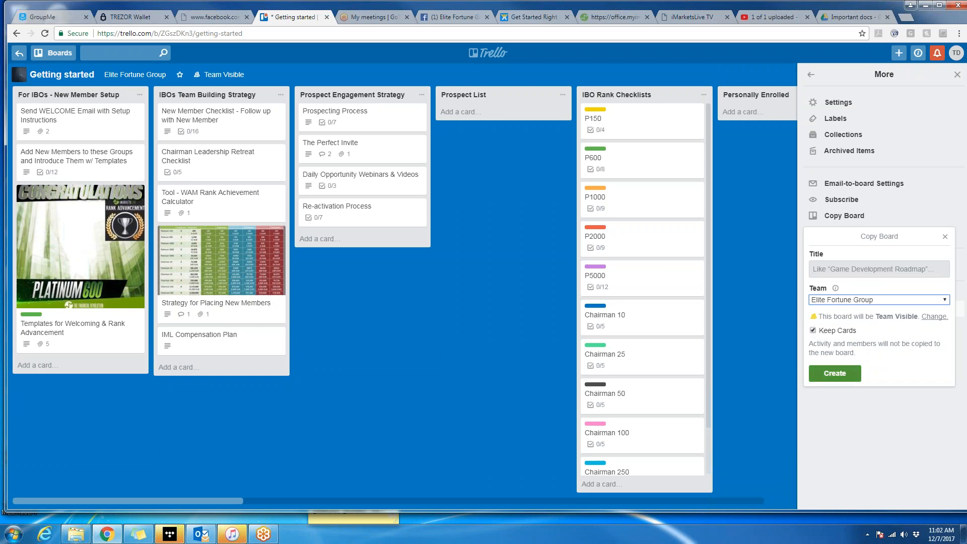
click(945, 236)
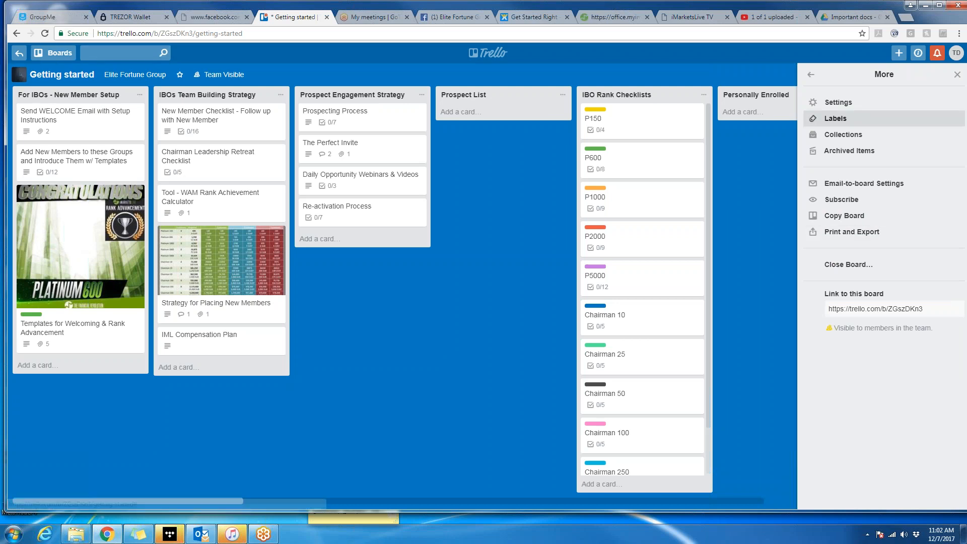
click(958, 75)
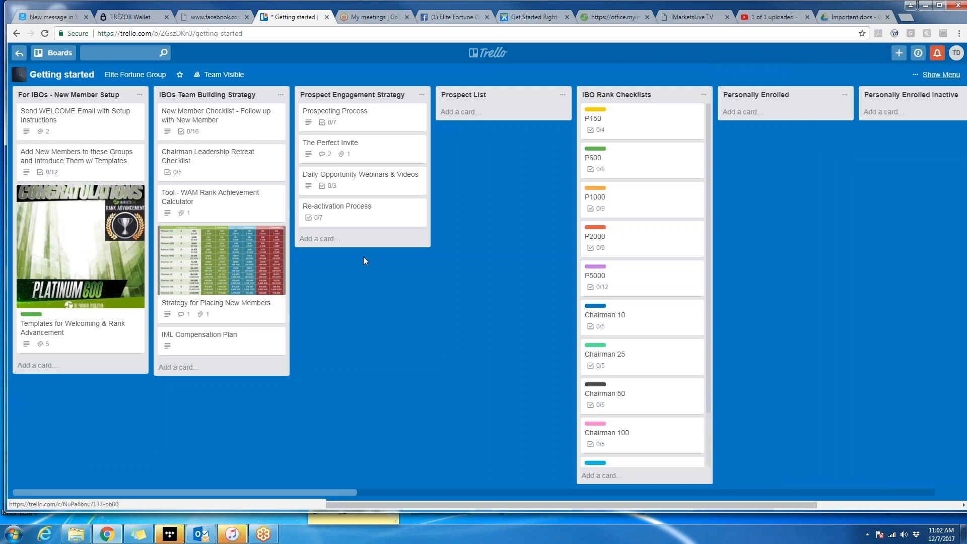
Return to the boards home page and reopen the Getting started board.
click(60, 56)
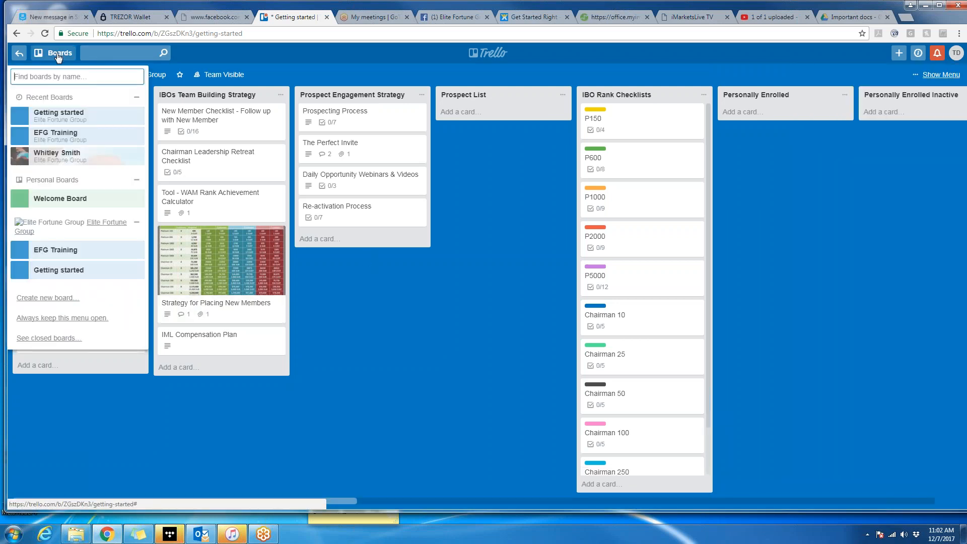
click(23, 56)
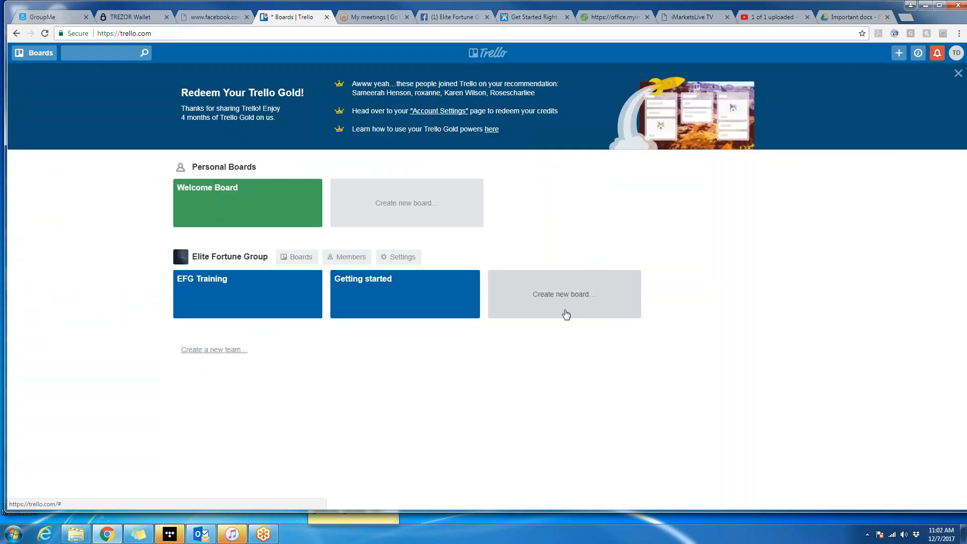
click(418, 305)
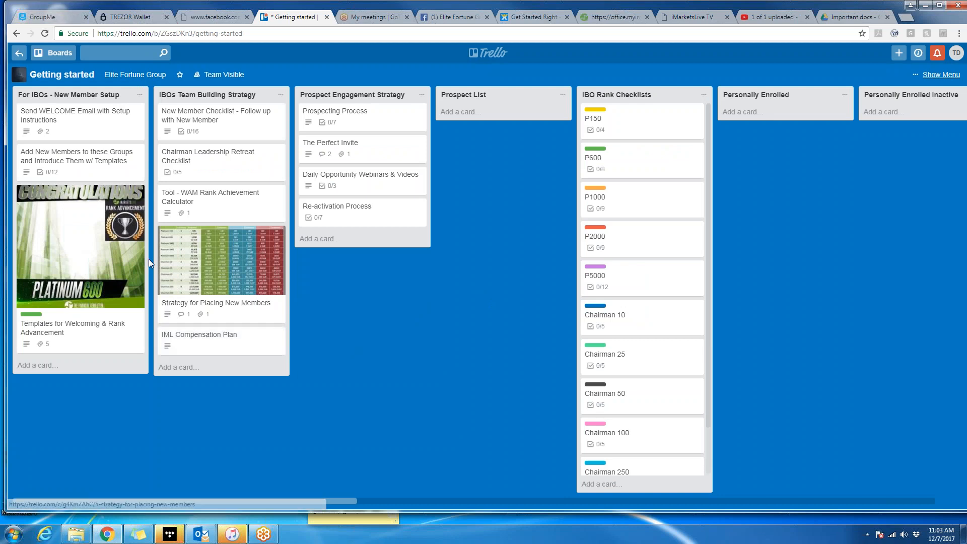
click(95, 129)
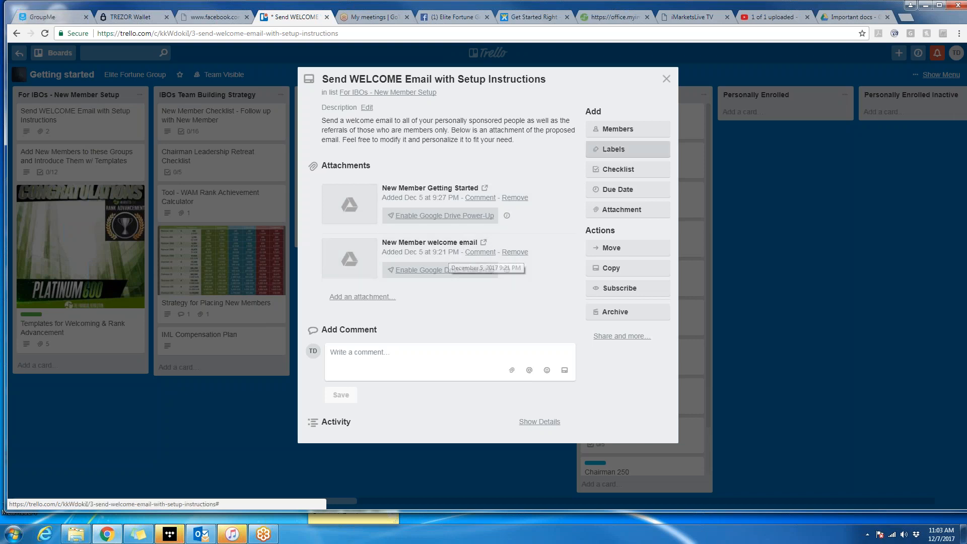
click(666, 79)
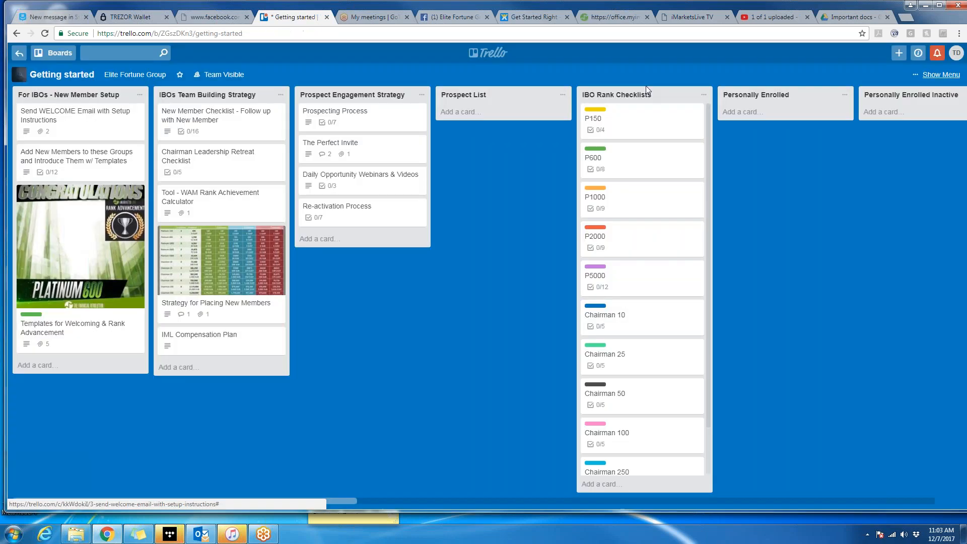
click(95, 175)
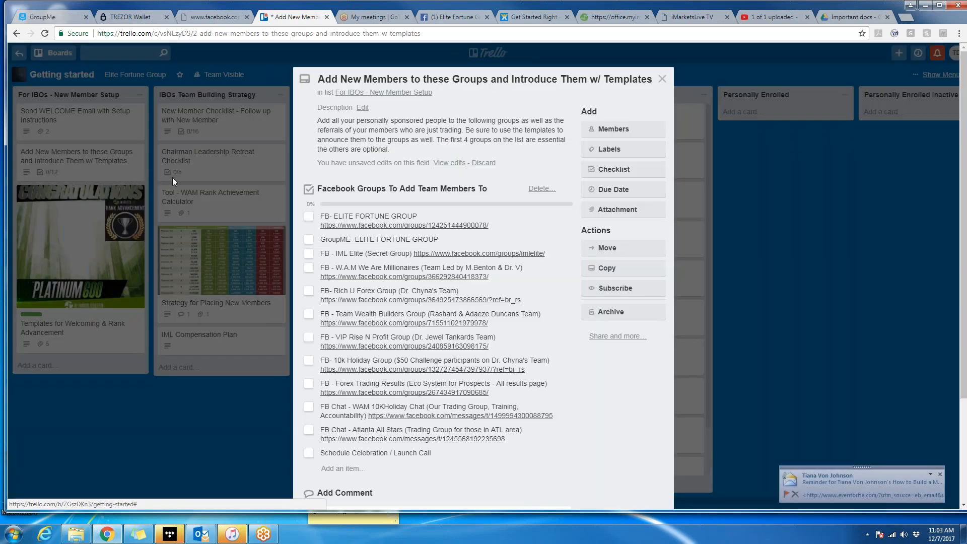
click(309, 220)
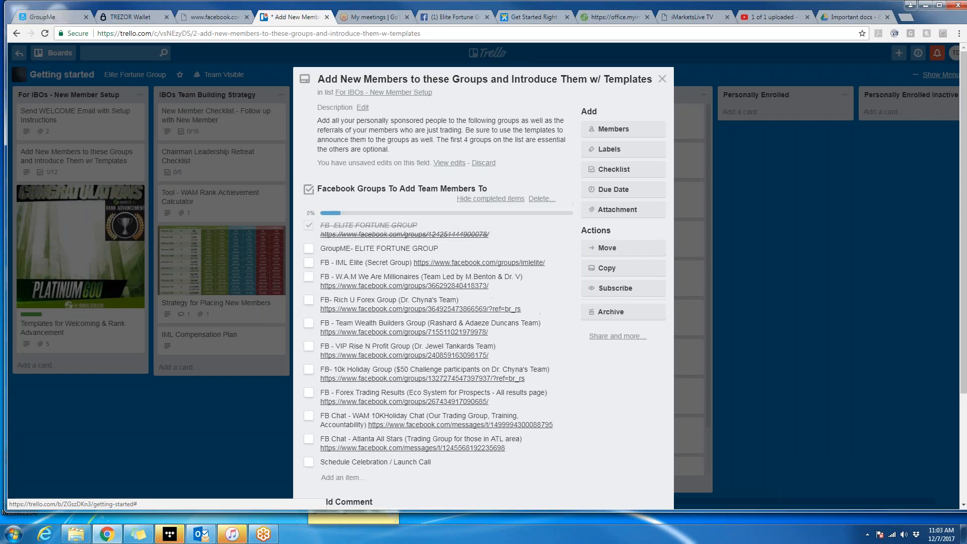
click(308, 225)
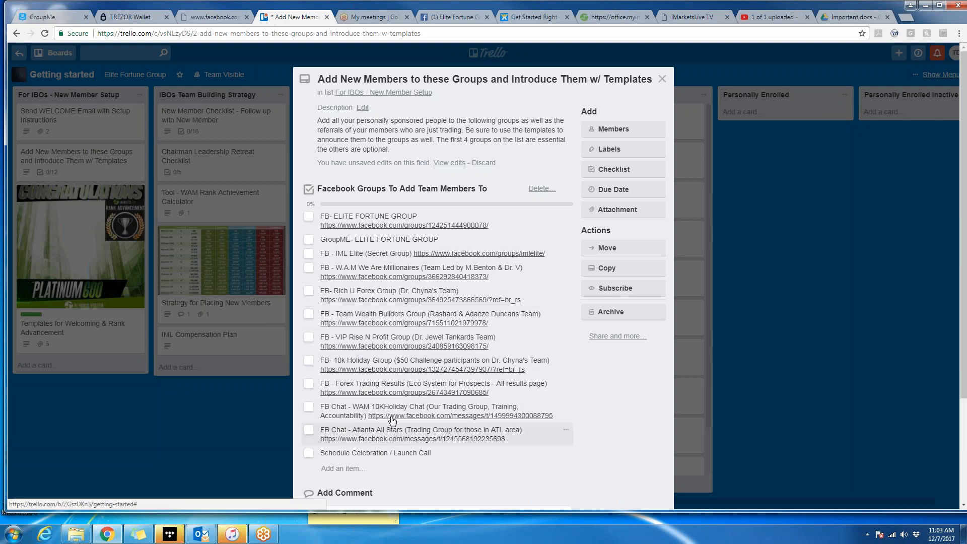
click(663, 79)
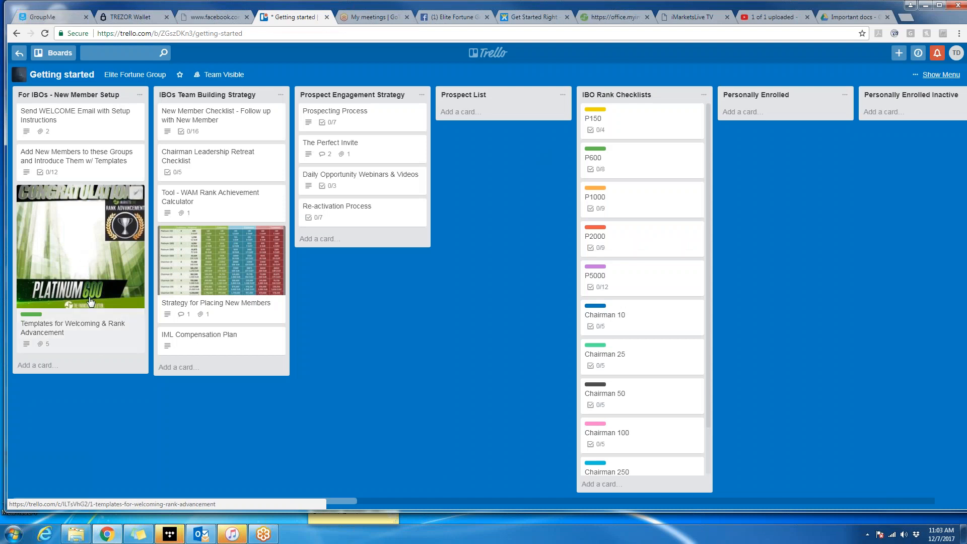
click(95, 343)
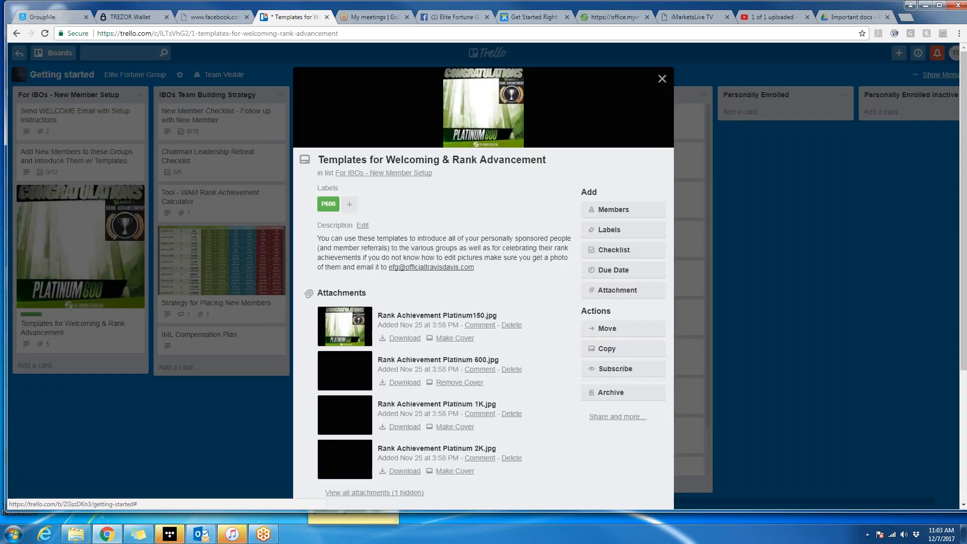
scroll(503, 249, down, 3)
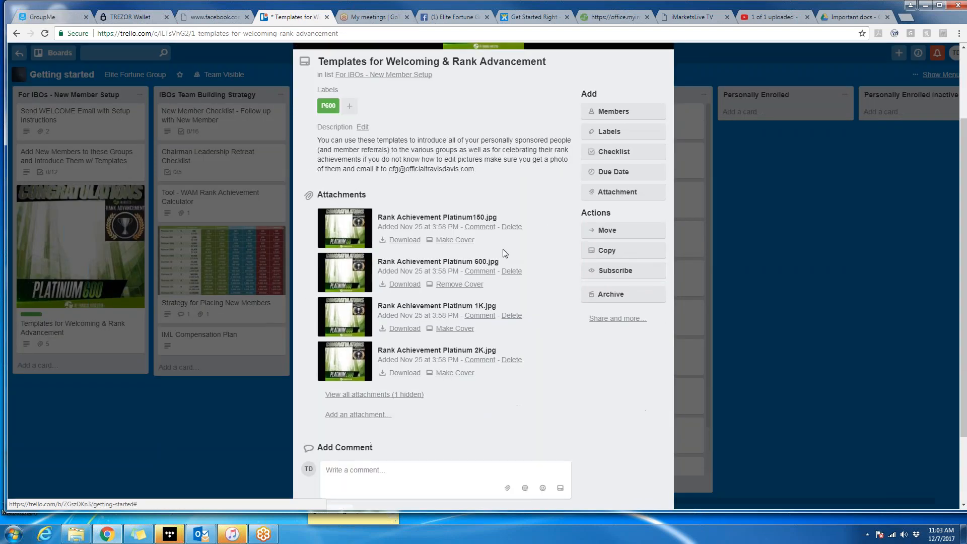
scroll(503, 249, up, 2)
drag(476, 217, 391, 227)
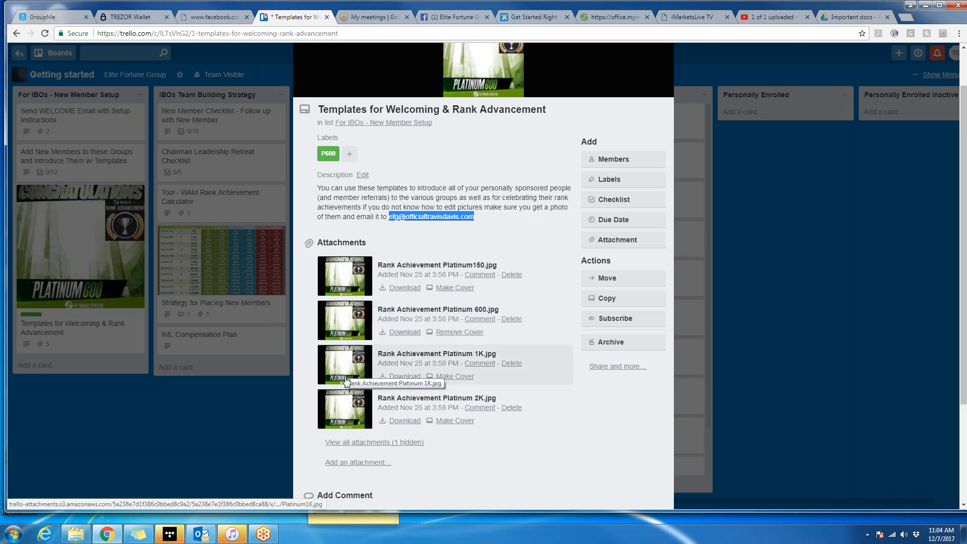
click(782, 290)
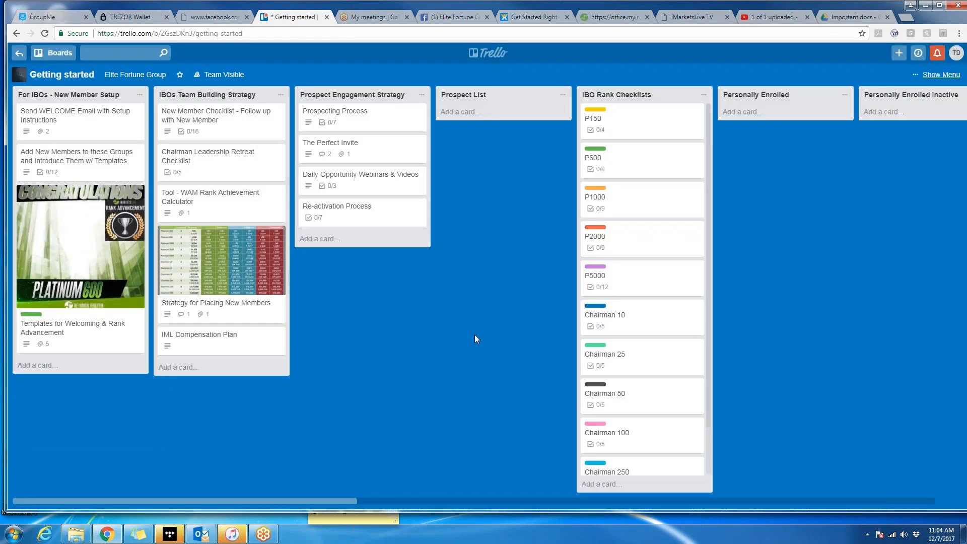
click(223, 128)
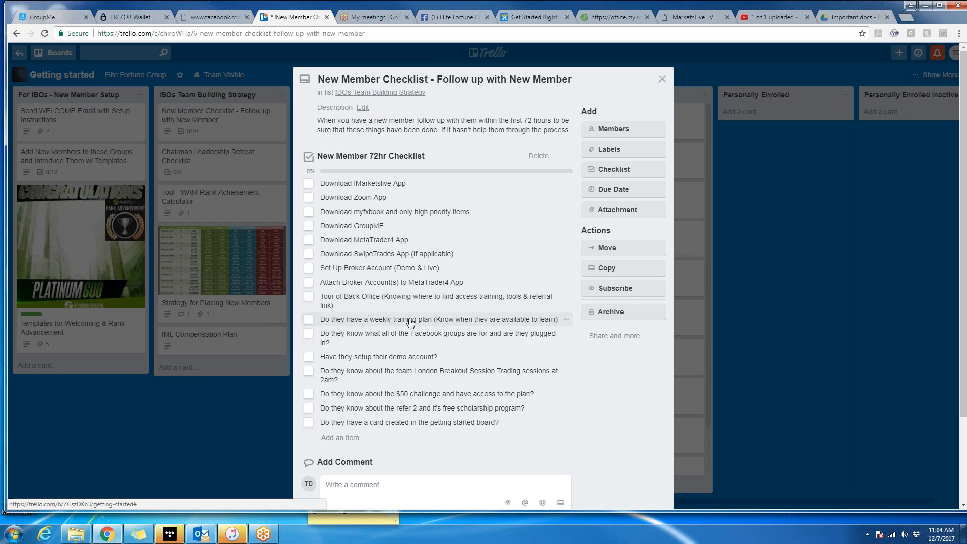
scroll(327, 307, down, 1)
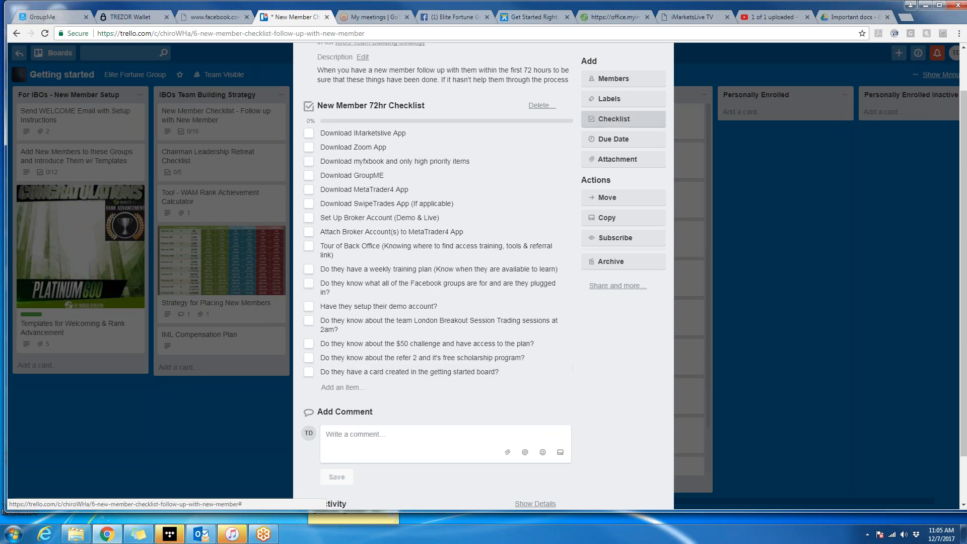
scroll(569, 212, up, 1)
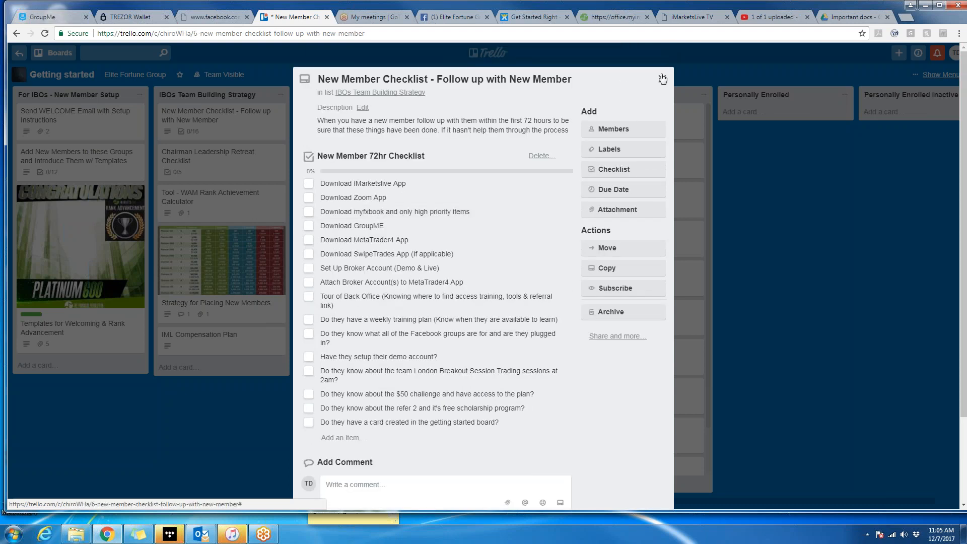
click(662, 79)
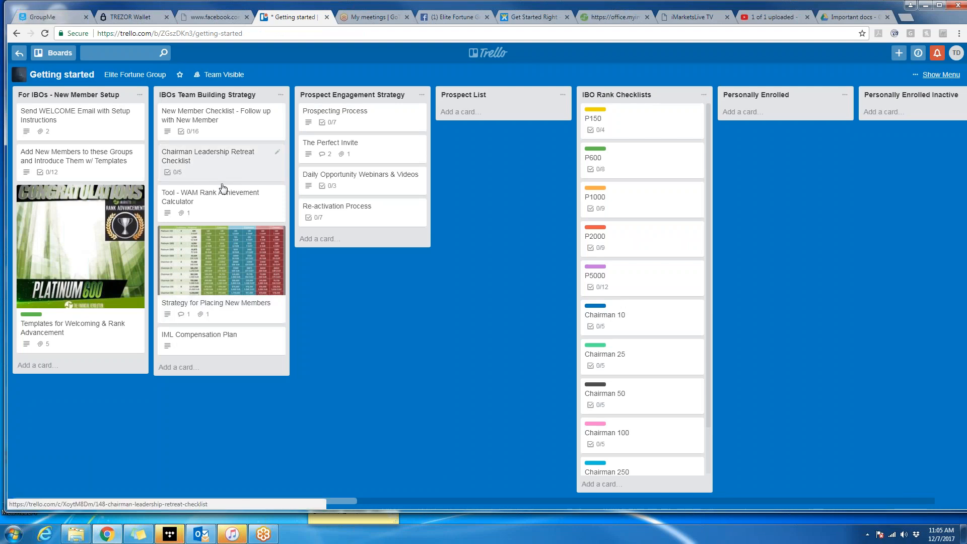
click(228, 215)
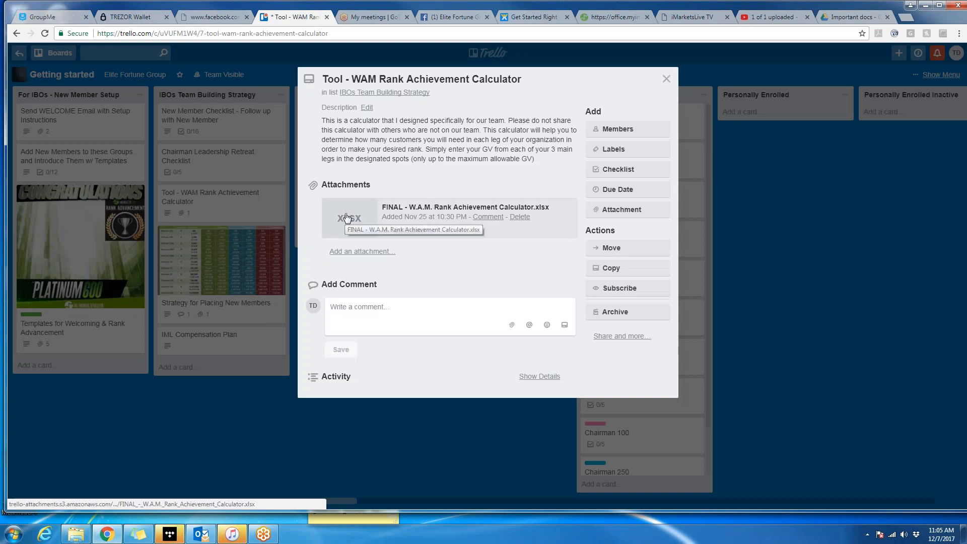
click(666, 79)
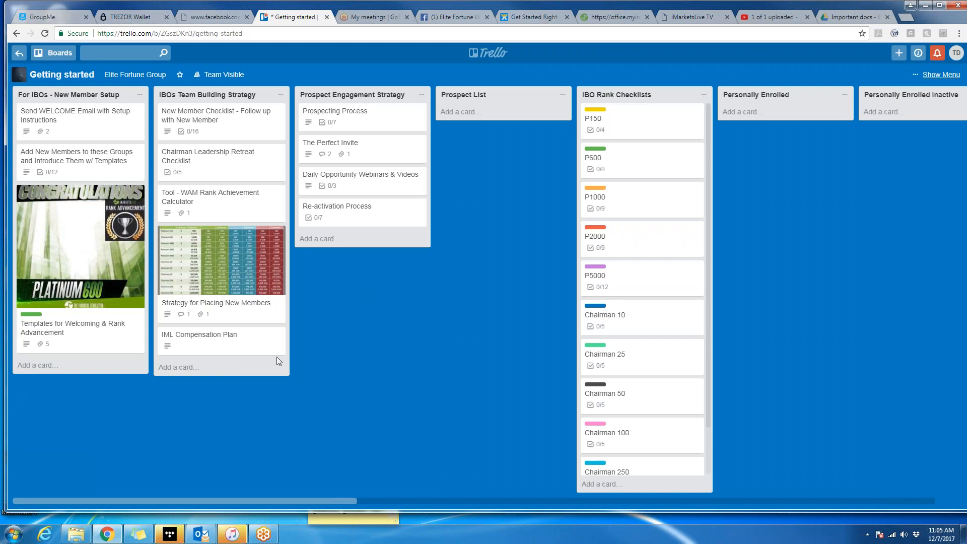
click(237, 341)
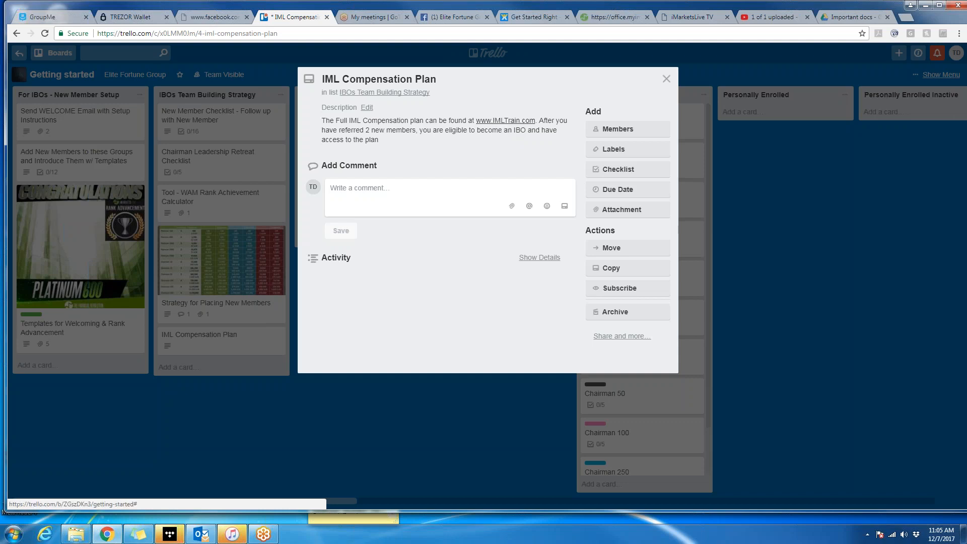
click(666, 79)
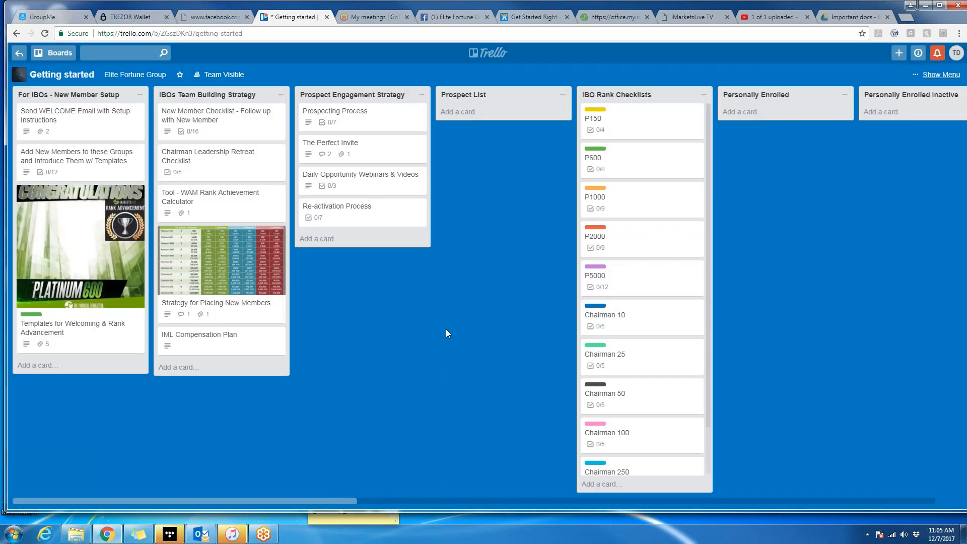
Open the Prospecting Process card with its 0/7 Prospect Process checklist, then close it.
click(367, 126)
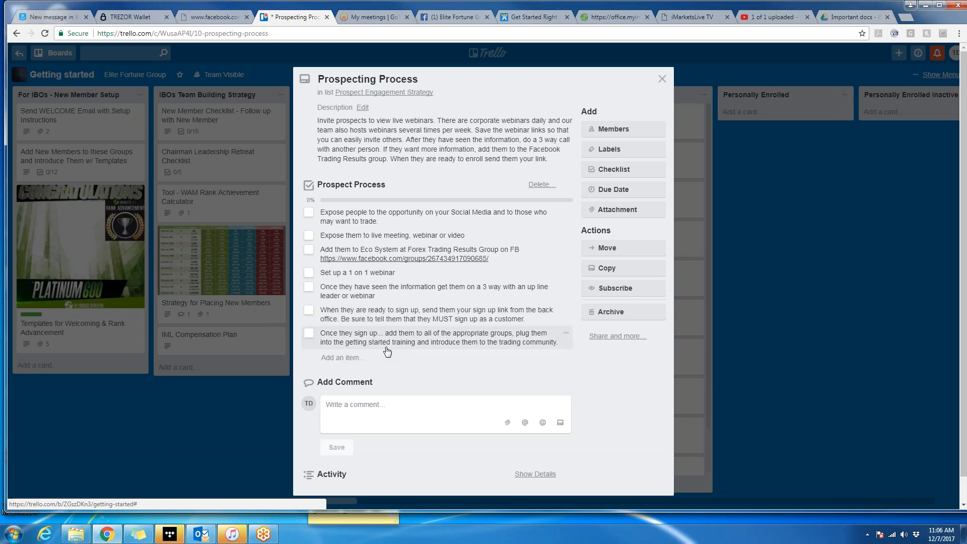
click(662, 80)
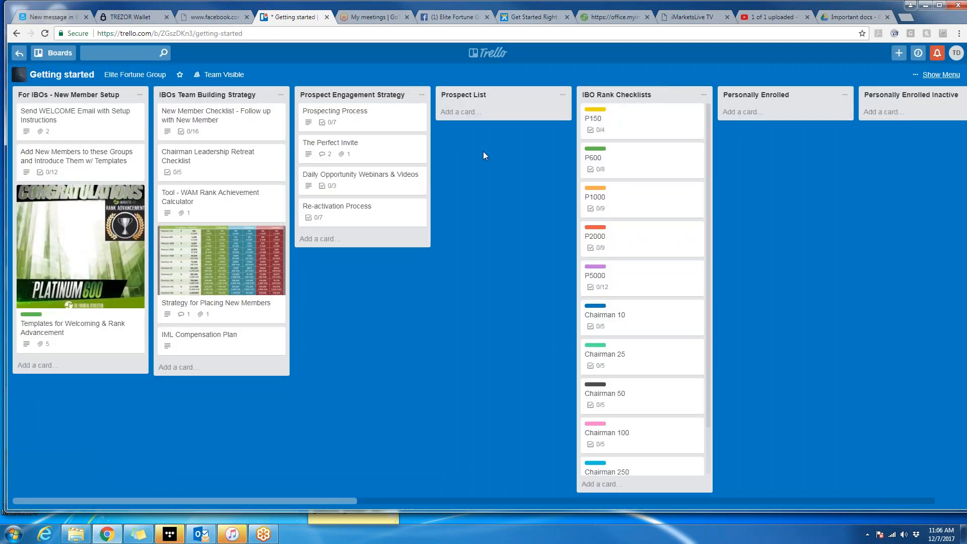
Add a card with the prospect's name and the date 12/7/17 to Prospect List.
click(467, 113)
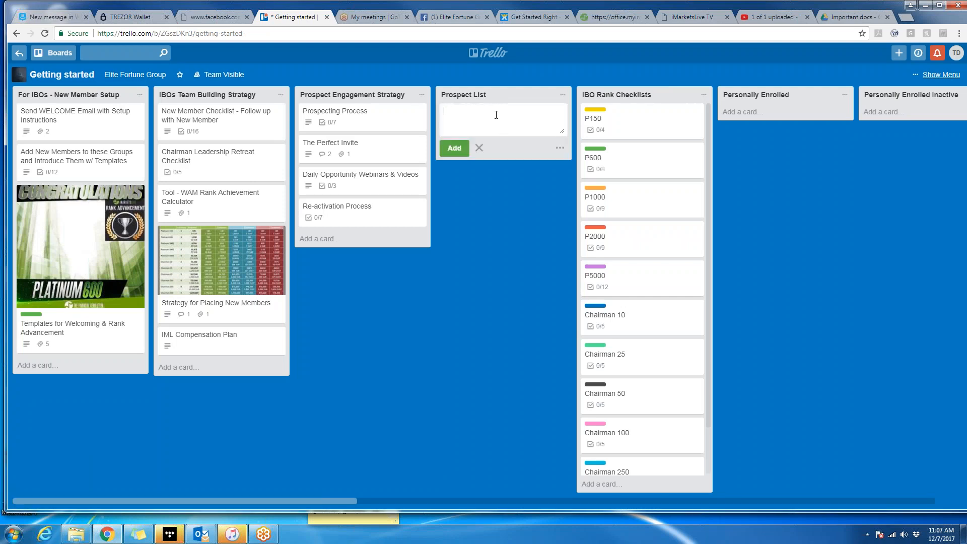
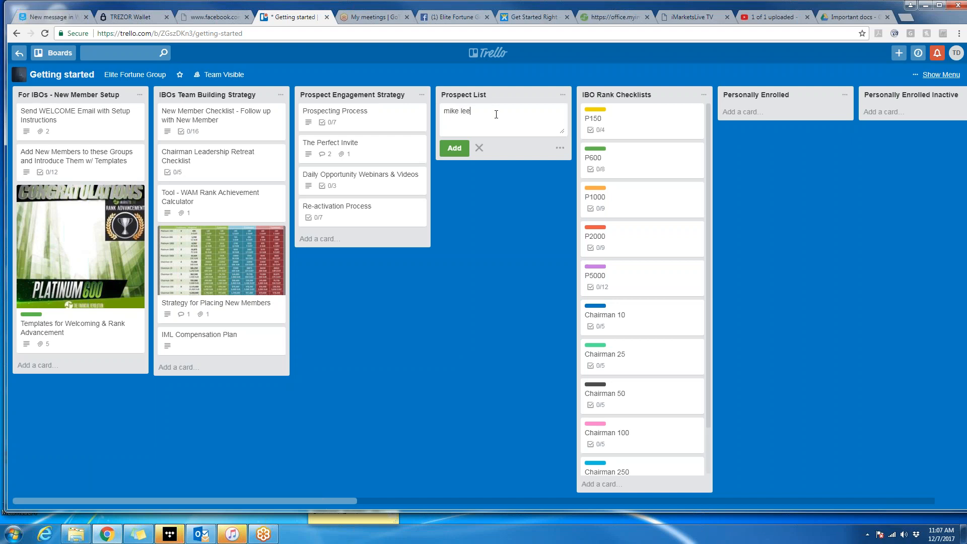
text( 12/)
click(507, 230)
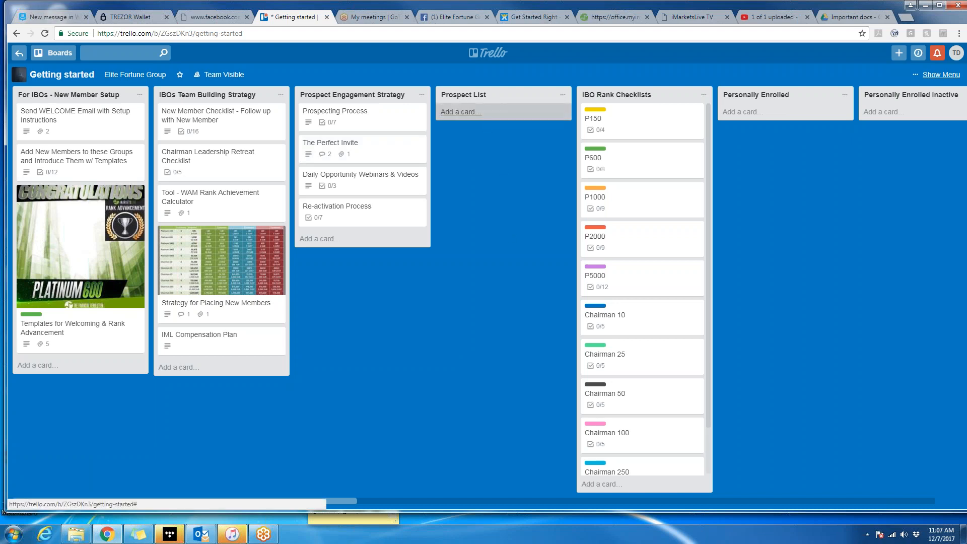
click(459, 112)
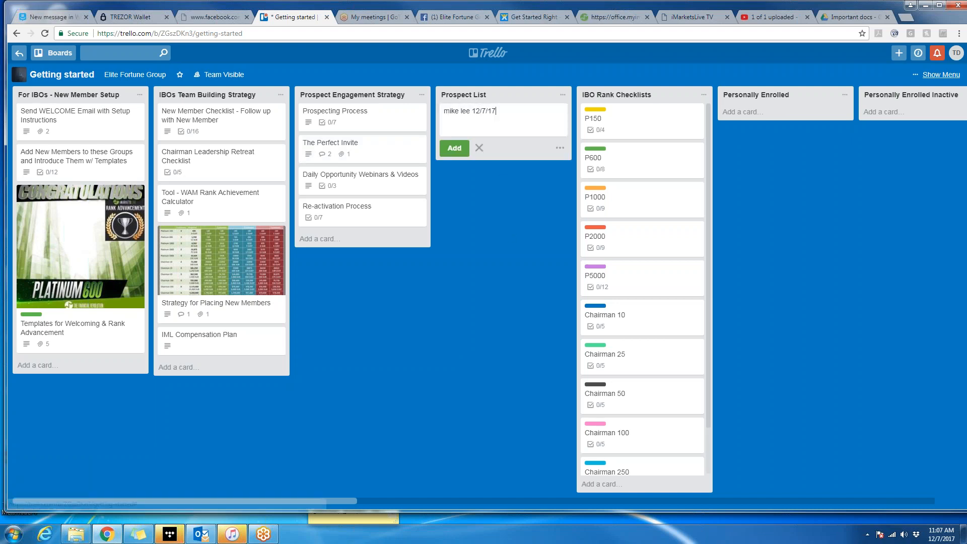
click(454, 148)
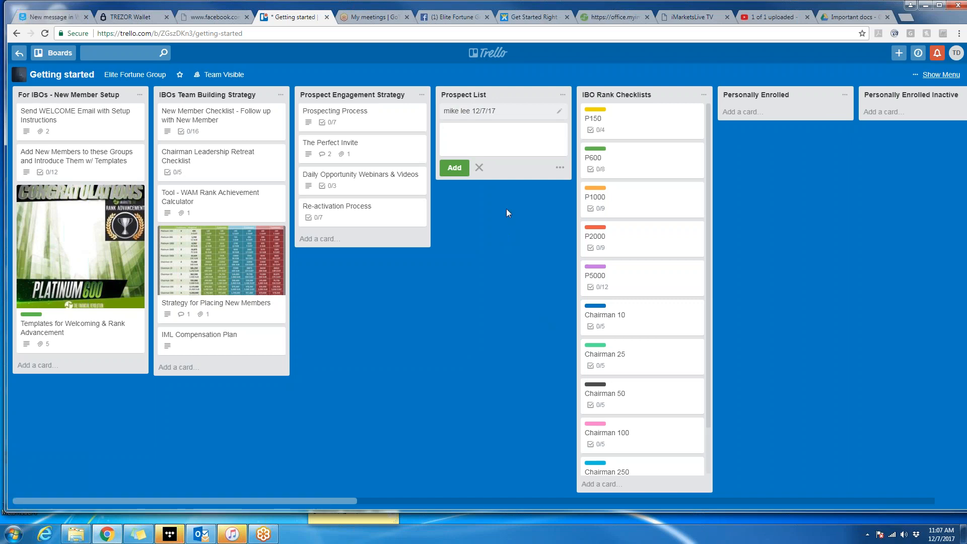
Comment on the new card that the YouTube webinar on IML was sent 12/7.
click(507, 116)
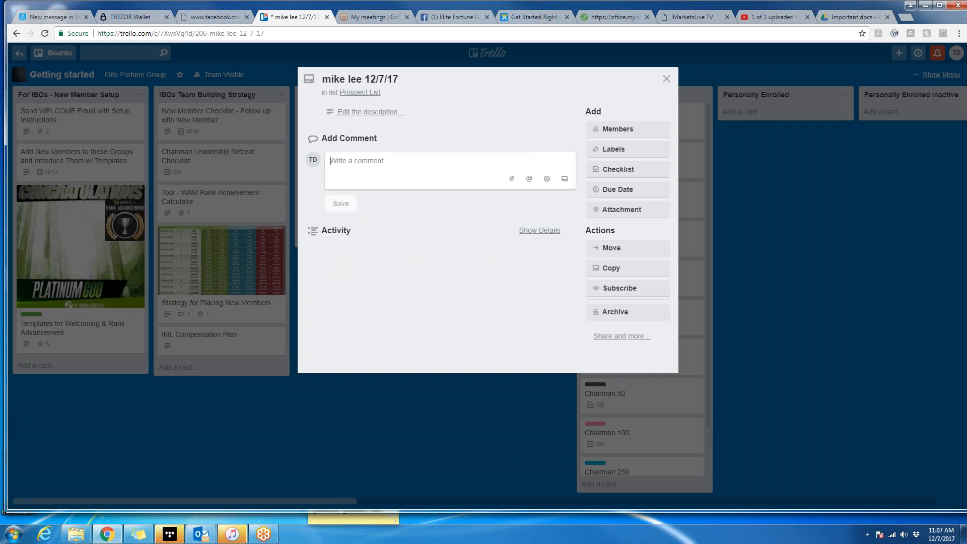
text(i s)
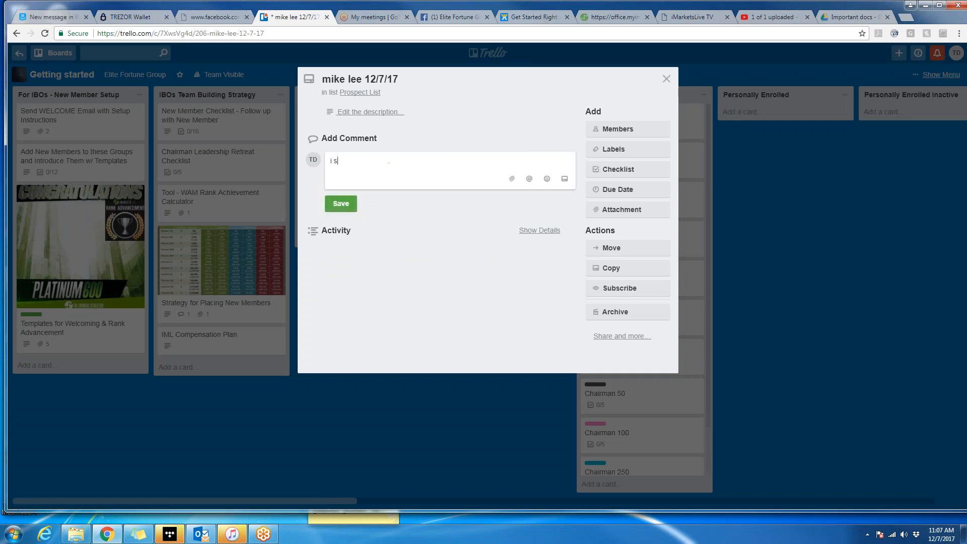
text(ent the yout)
text(ube video)
key(BackSpace)
key(BackSpace)
key(BackSpace)
key(BackSpace)
key(BackSpace)
key(BackSpace)
text(webinar on what iml: is)
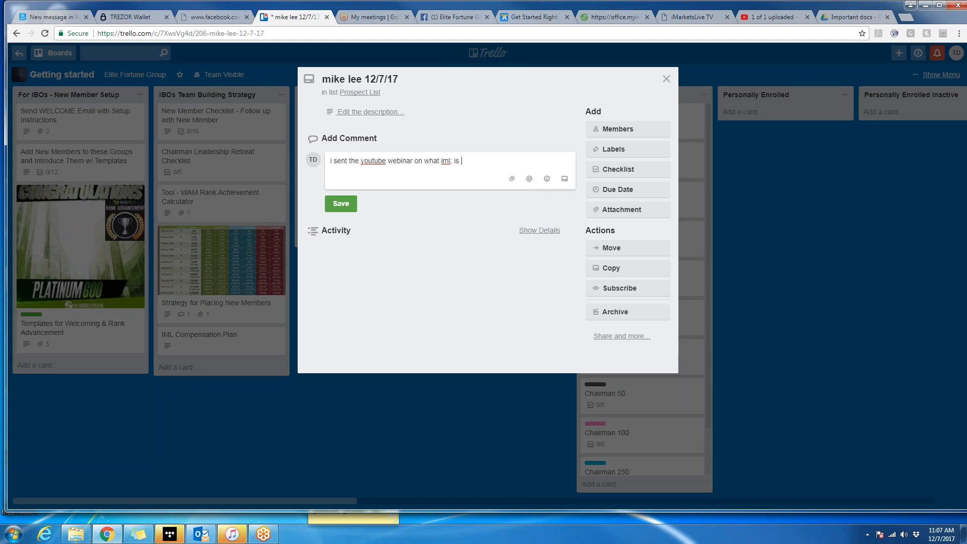
text( 12/7/17)
click(341, 203)
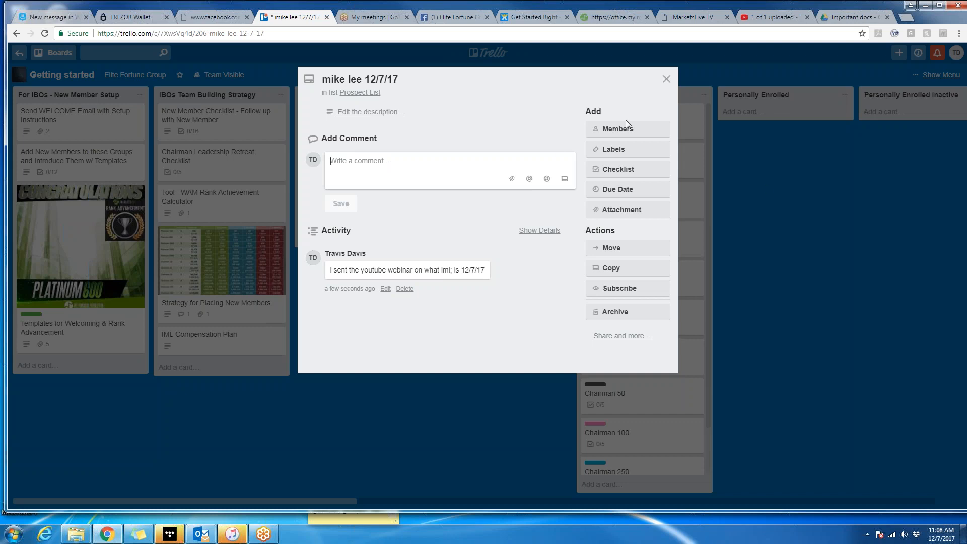
click(623, 156)
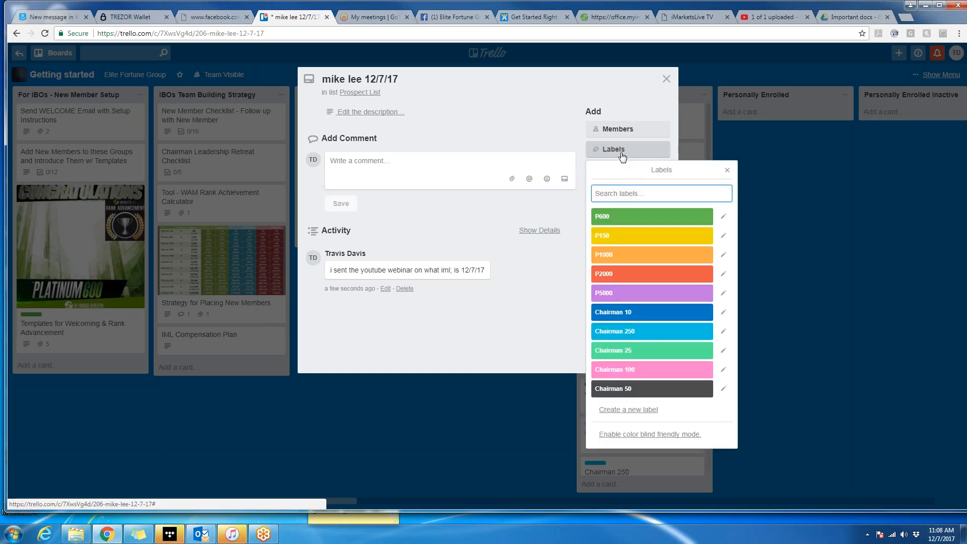
click(729, 171)
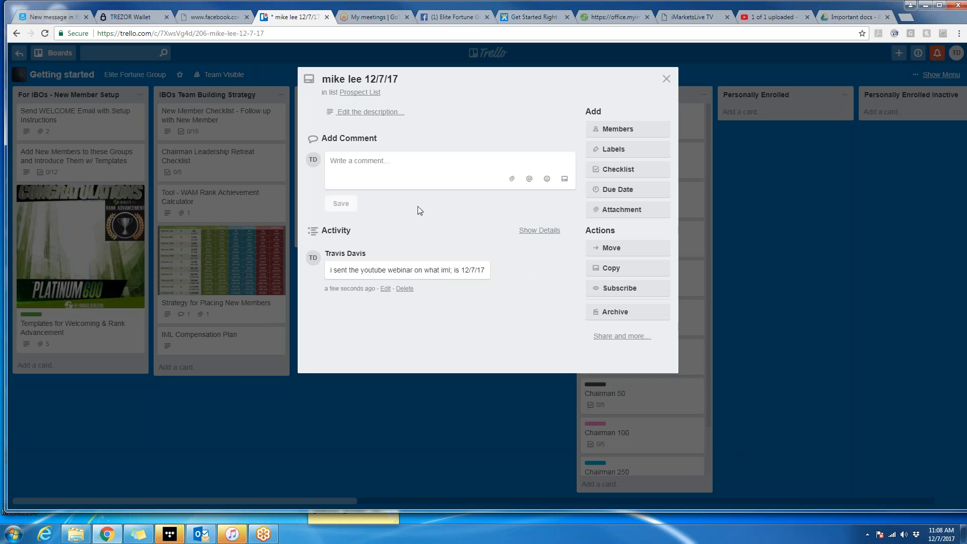
click(665, 79)
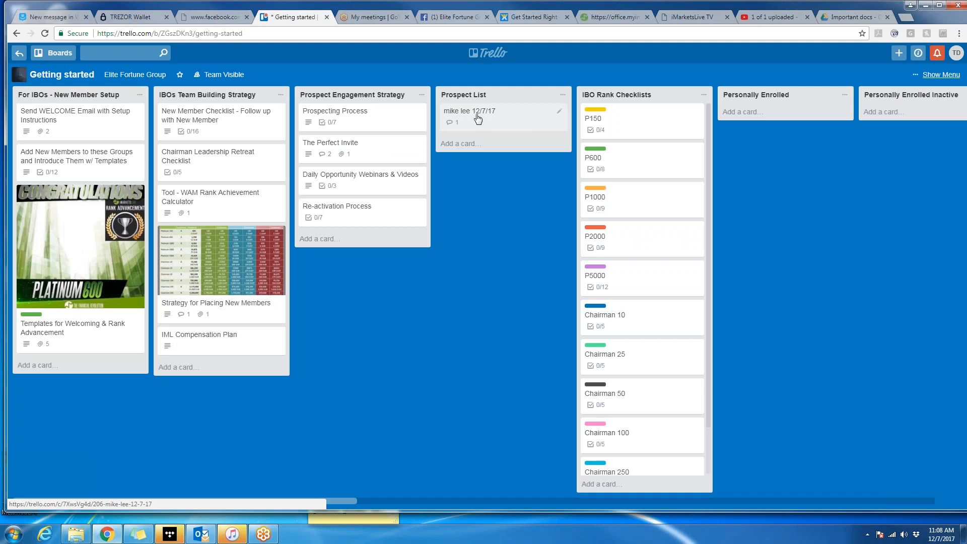
Drag the dated prospect card from Prospect List into the Personally Enrolled list.
mouse_move(478, 118)
mouse_down()
mouse_move(507, 120)
mouse_move(479, 114)
mouse_up()
drag(331, 500, 459, 515)
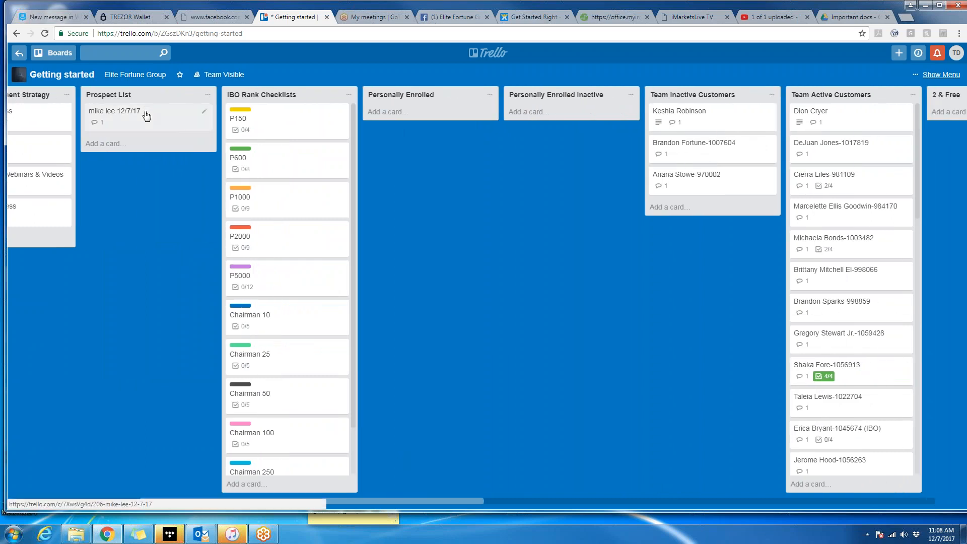
drag(151, 123, 399, 144)
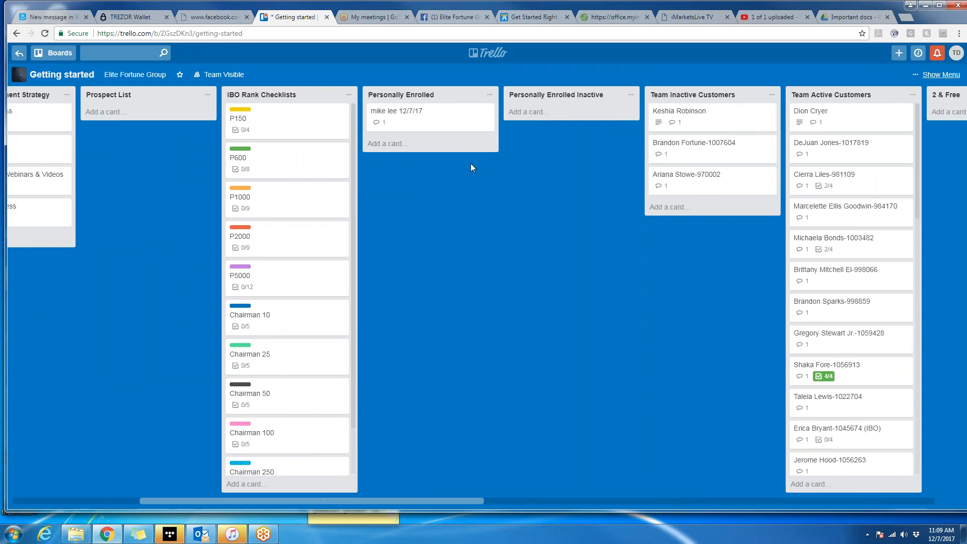
right_click(430, 111)
click(414, 196)
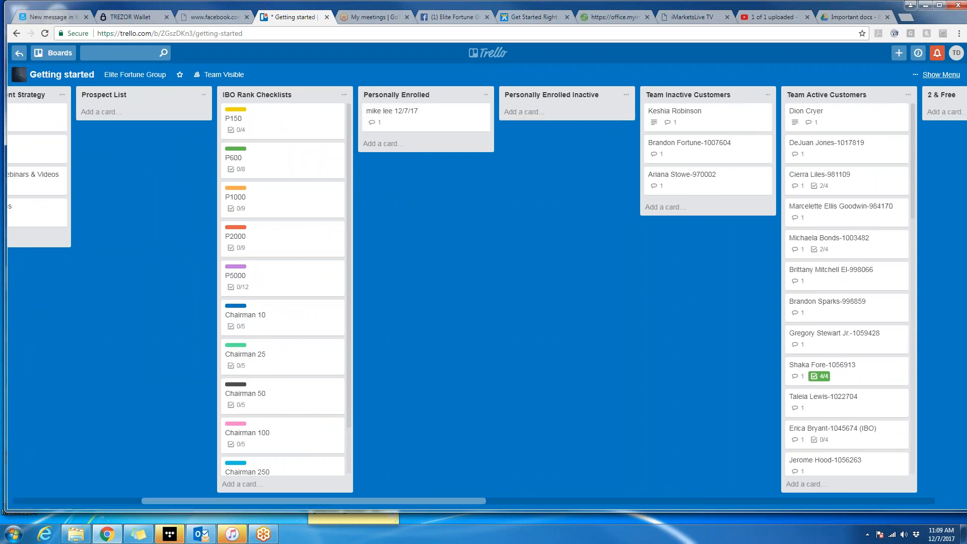
click(428, 117)
Replace the date in the card's title with the prospect's member number.
click(403, 80)
drag(403, 80, 377, 81)
text(15956)
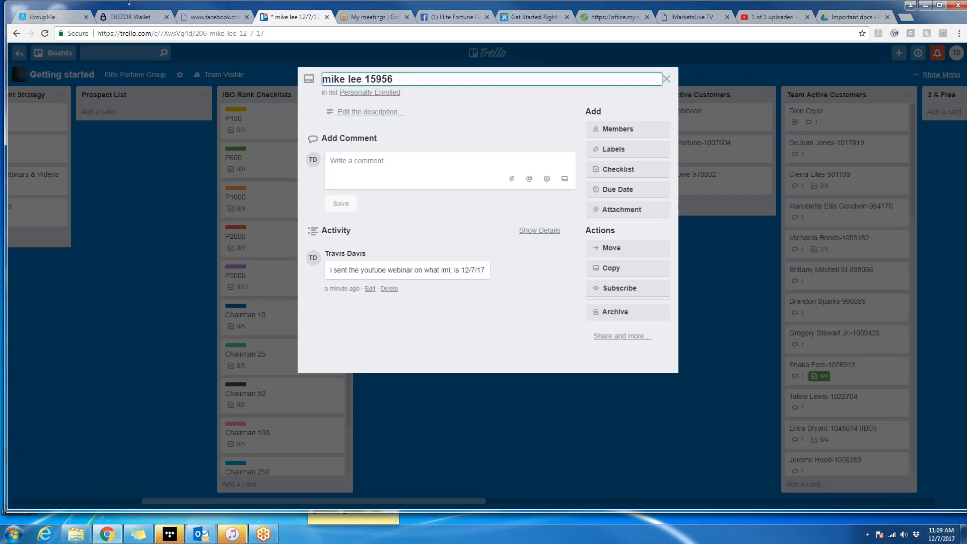
click(398, 233)
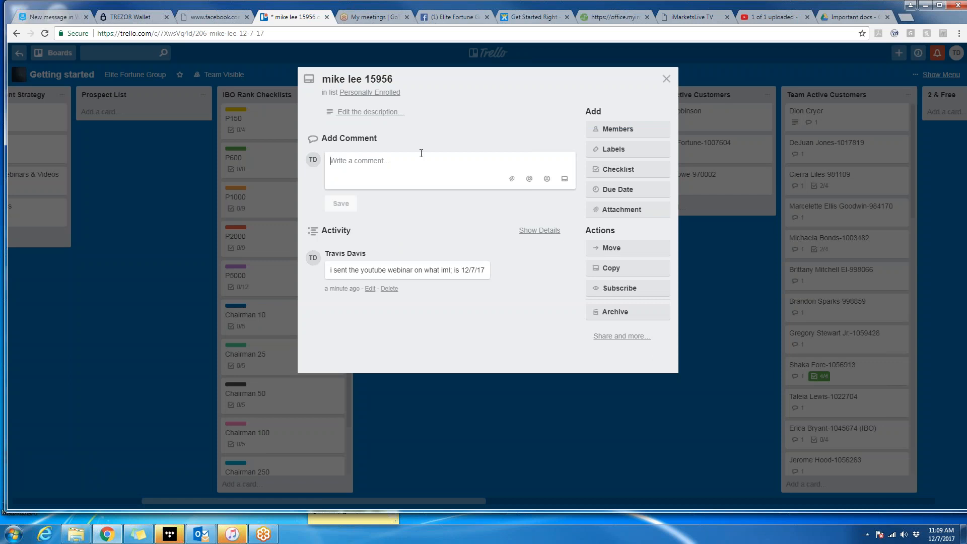
Comment 'started 12/8/17' with a second line noting Leg 2 under the upline.
text(strate)
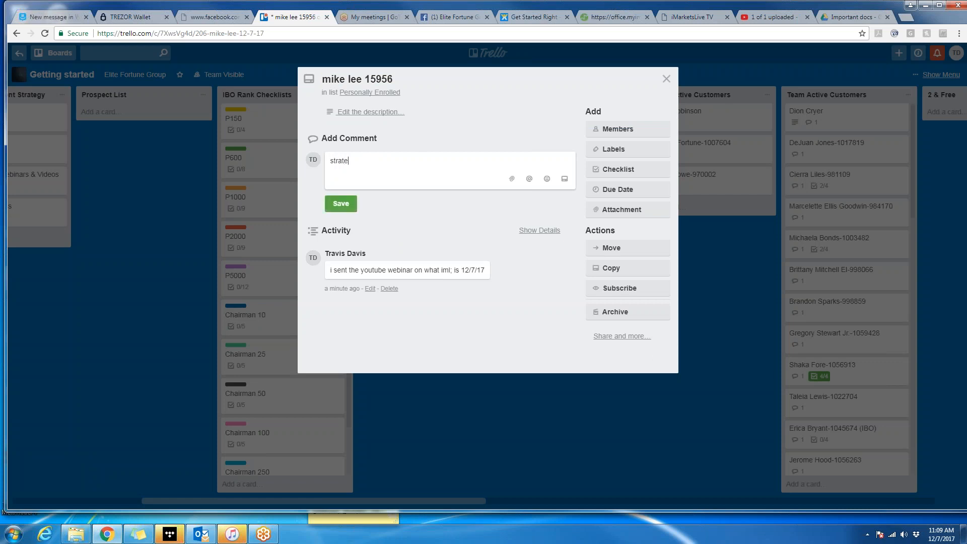
text(d 12/8/17)
key(Return)
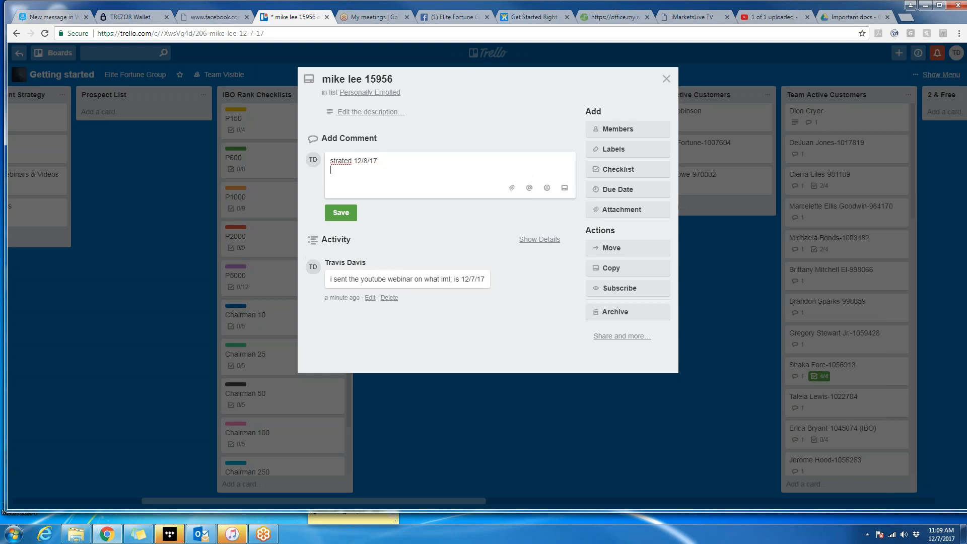
text(Leg 2 under whitley)
click(341, 213)
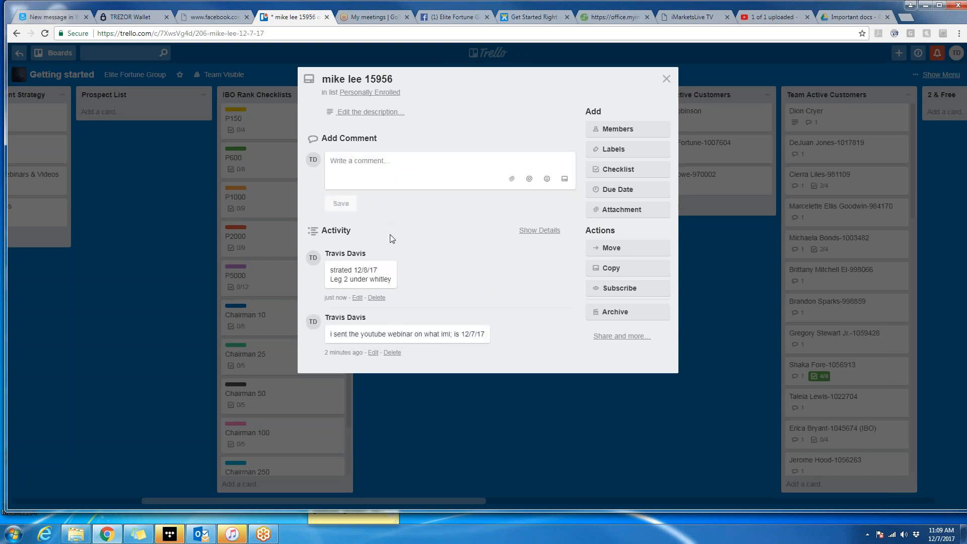
Add a checklist copied from the New Member 72hr Checklist to the card.
click(614, 172)
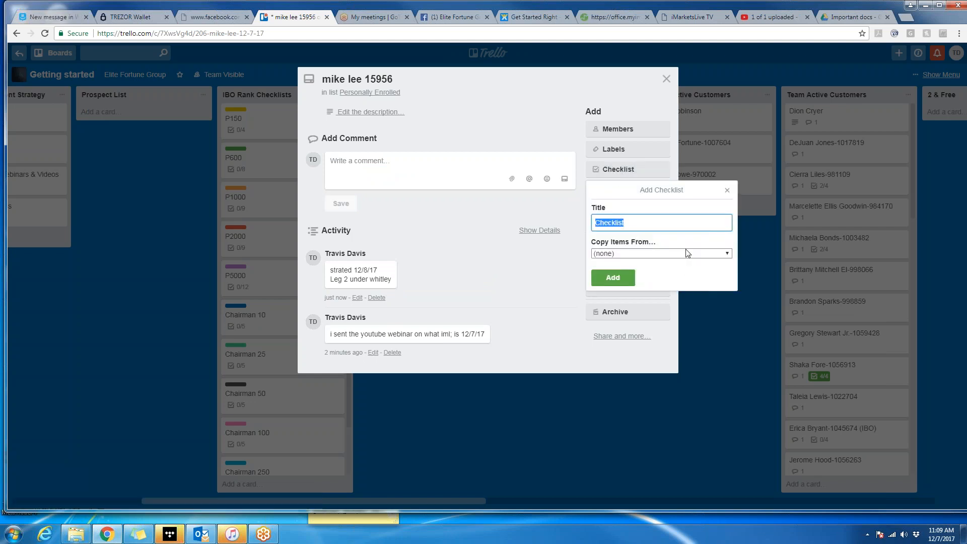
click(686, 253)
scroll(674, 385, down, 5)
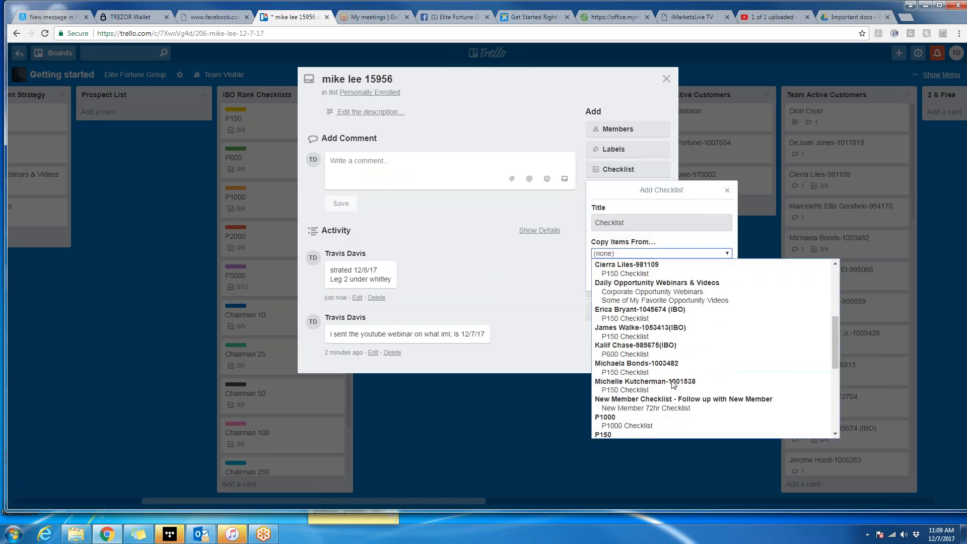
scroll(674, 385, down, 2)
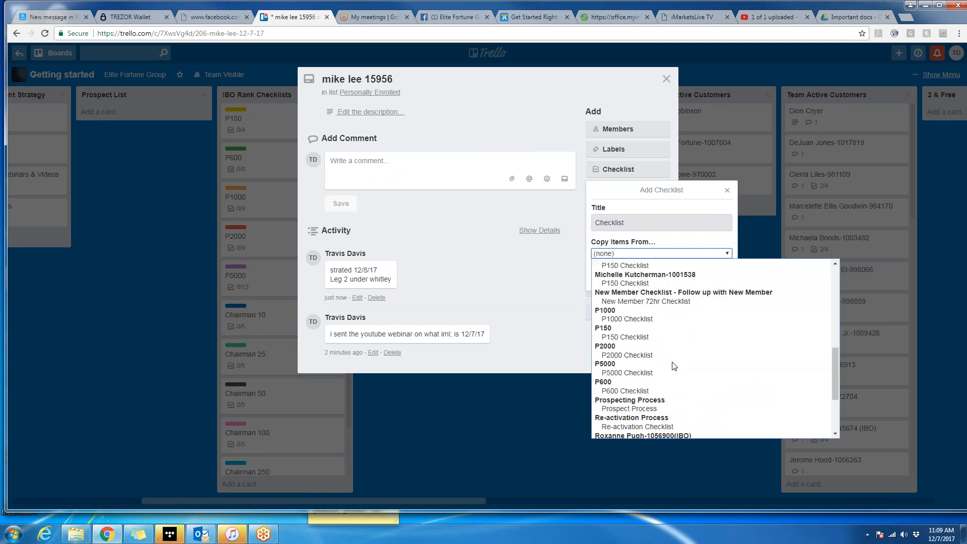
click(672, 302)
click(614, 279)
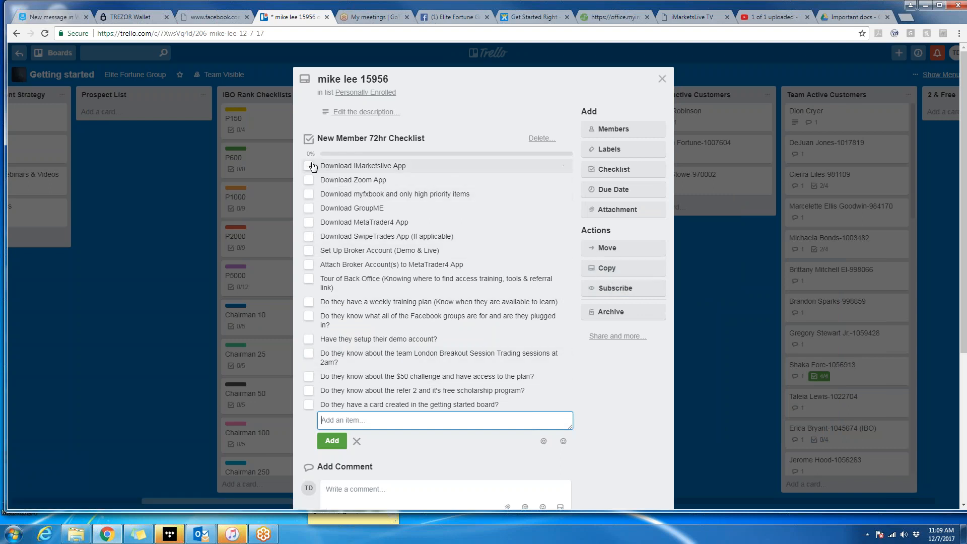
Tick all sixteen New Member 72hr Checklist items, from the app downloads to the card-created question.
click(309, 166)
click(308, 180)
click(309, 194)
click(309, 208)
click(309, 222)
click(308, 404)
click(309, 391)
click(309, 377)
click(309, 353)
click(309, 339)
click(309, 316)
click(309, 301)
click(309, 279)
click(309, 265)
click(309, 250)
click(309, 237)
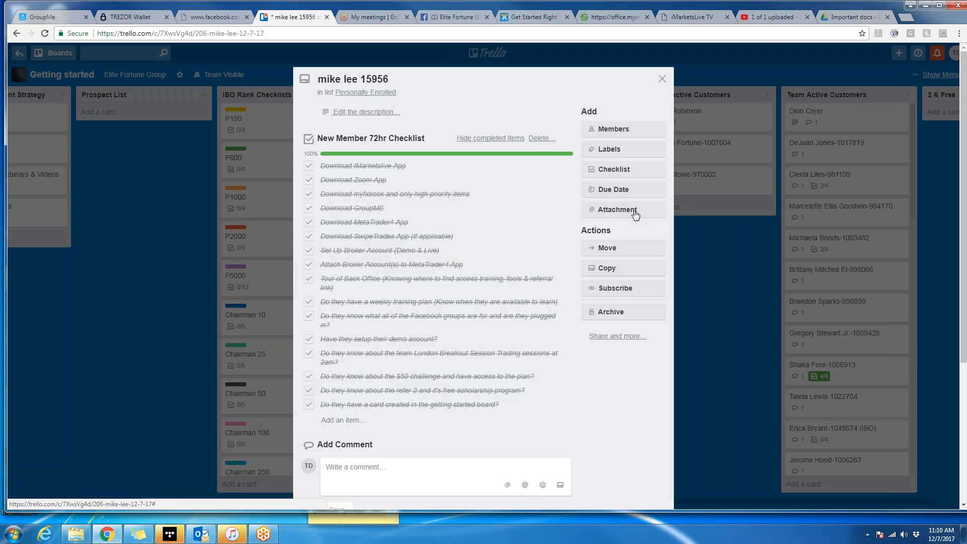
Add a checklist copied from Facebook Groups To Add Team Members To.
click(629, 174)
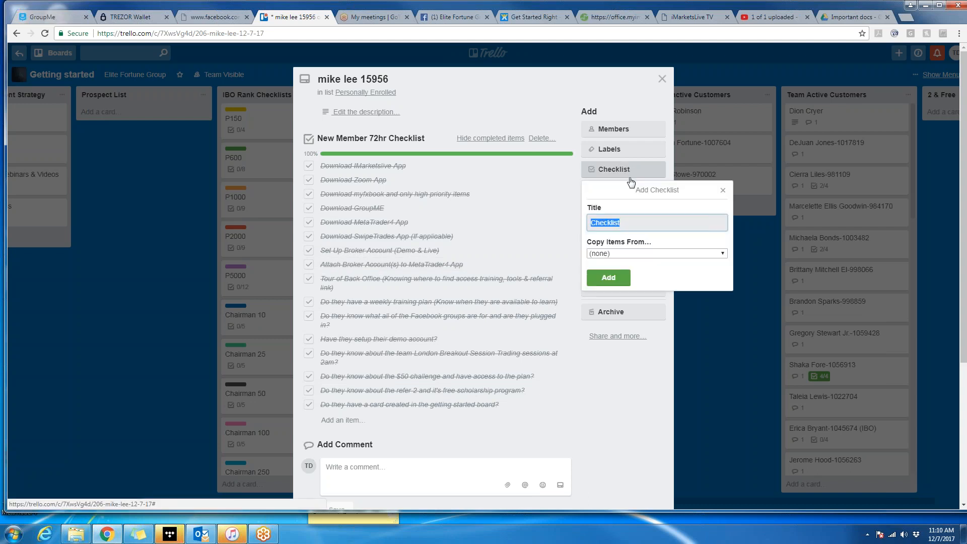
click(723, 254)
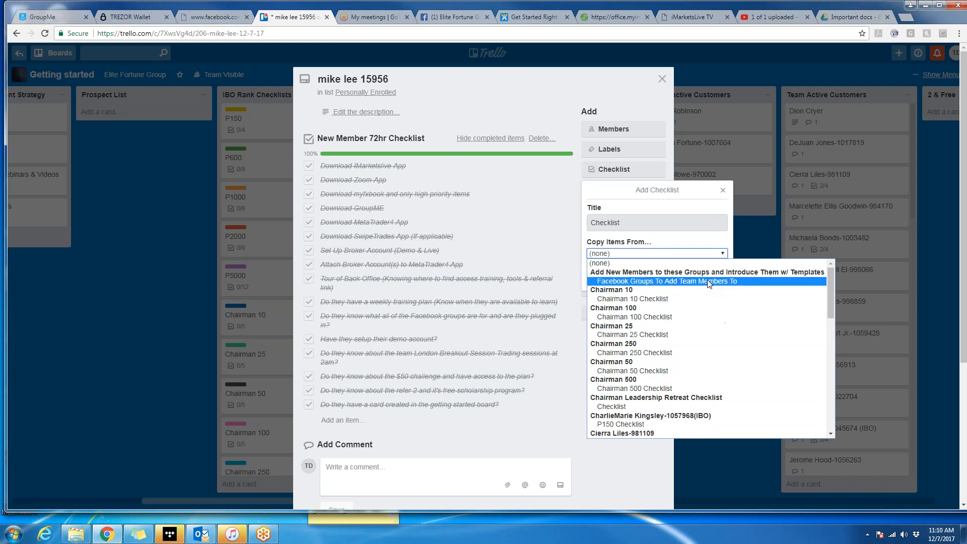
click(709, 283)
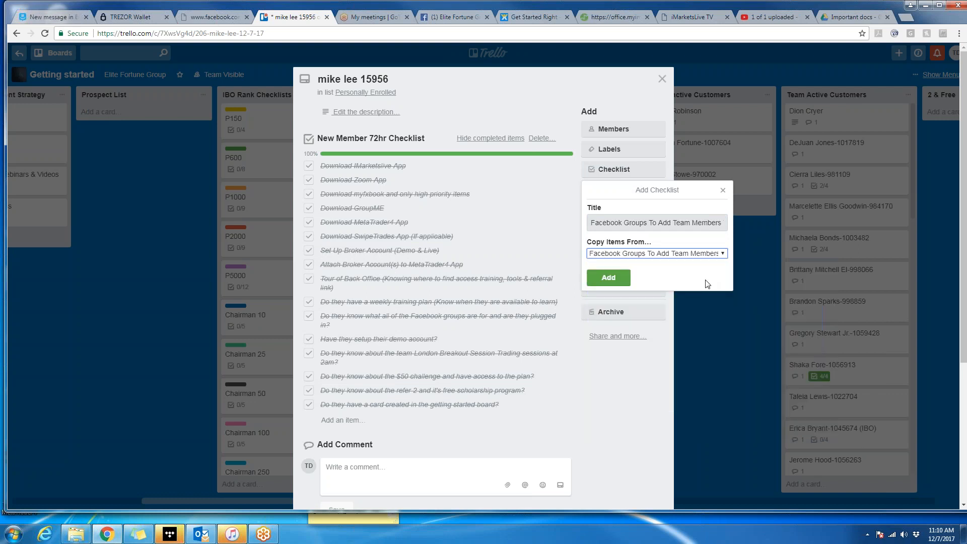
click(623, 278)
Tick FB- ELITE FORTUNE GROUP and GroupME- ELITE FORTUNE GROUP, bringing the checklist to 17%.
scroll(484, 371, down, 1)
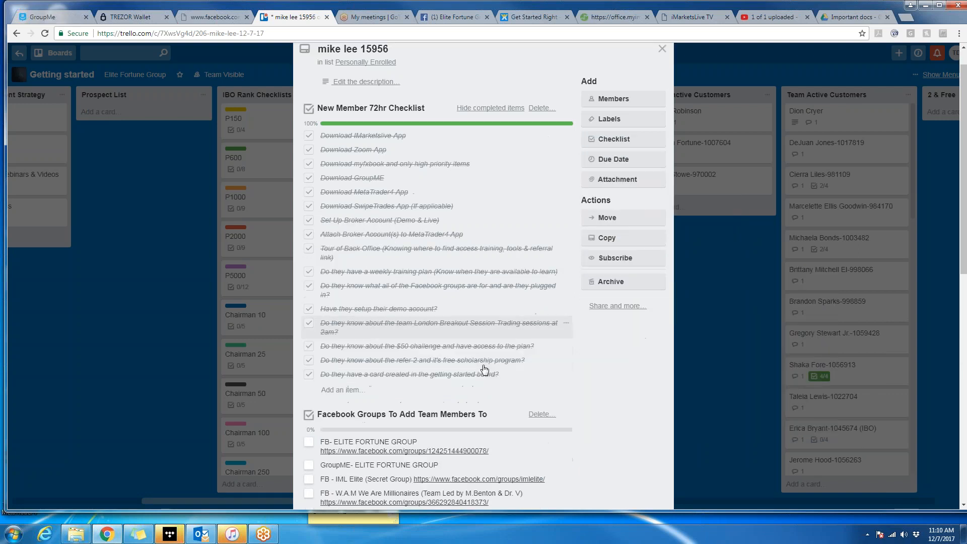
scroll(485, 371, down, 5)
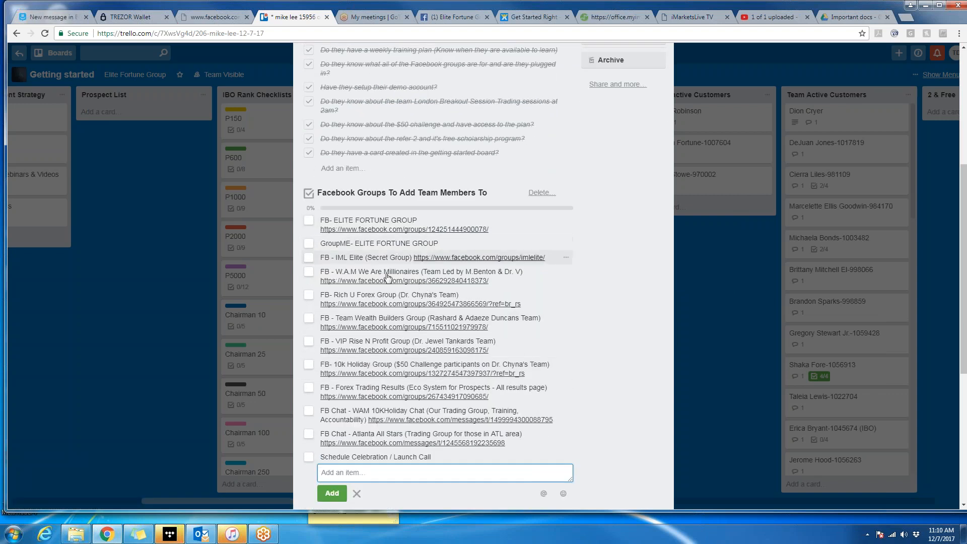
click(309, 220)
click(309, 253)
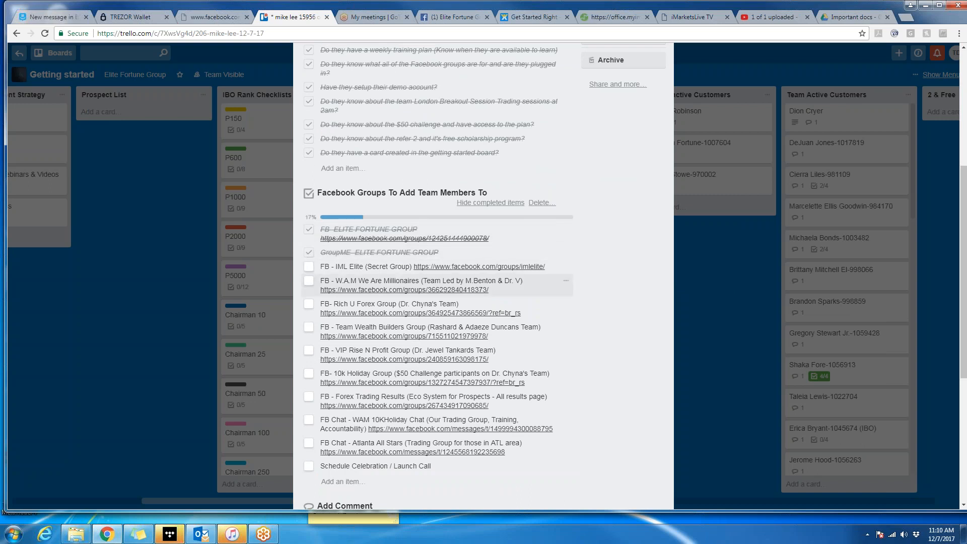
scroll(587, 146, up, 4)
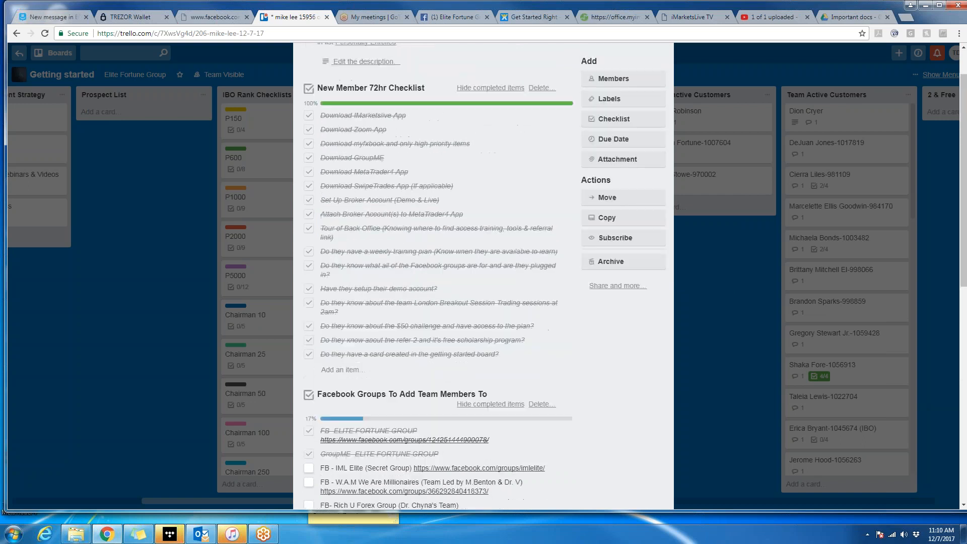
click(625, 122)
click(714, 204)
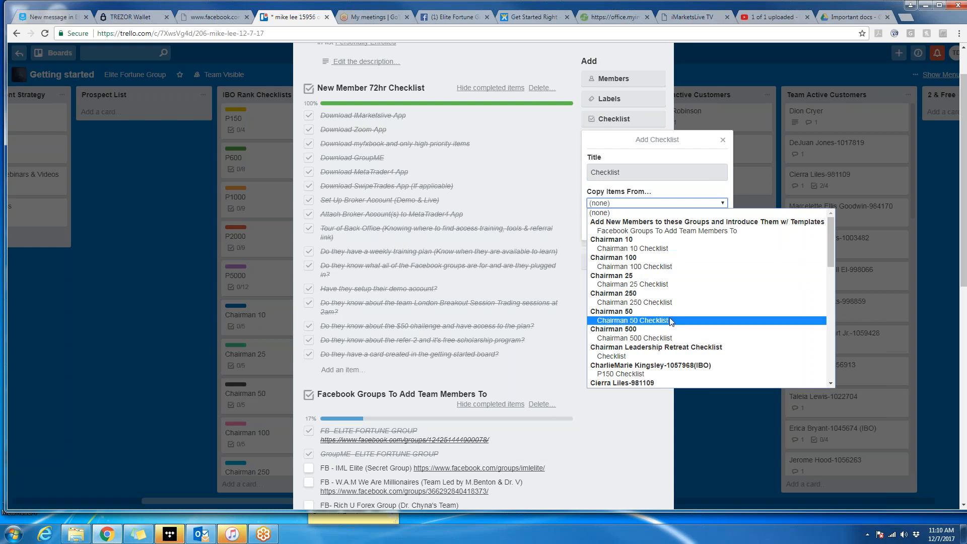
scroll(670, 318, down, 3)
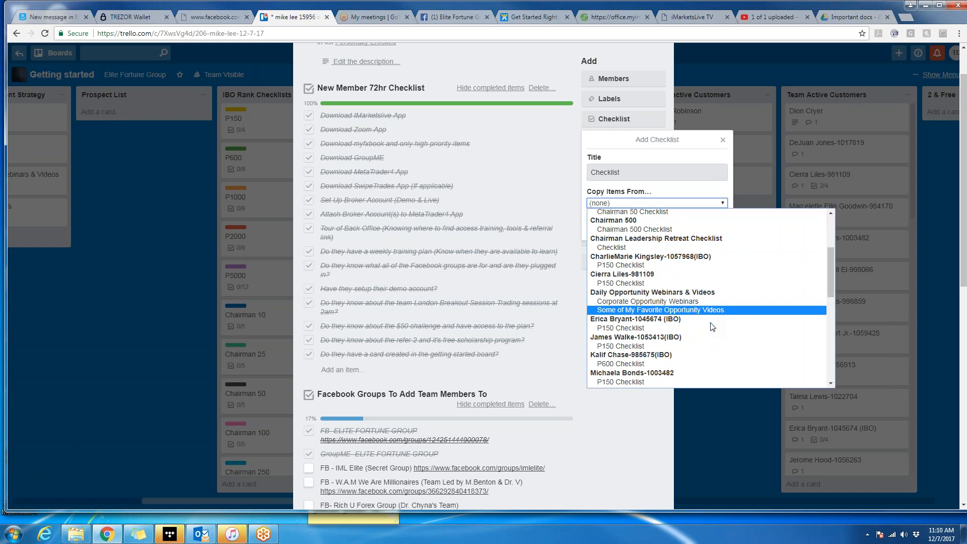
scroll(712, 327, down, 3)
scroll(712, 327, down, 3)
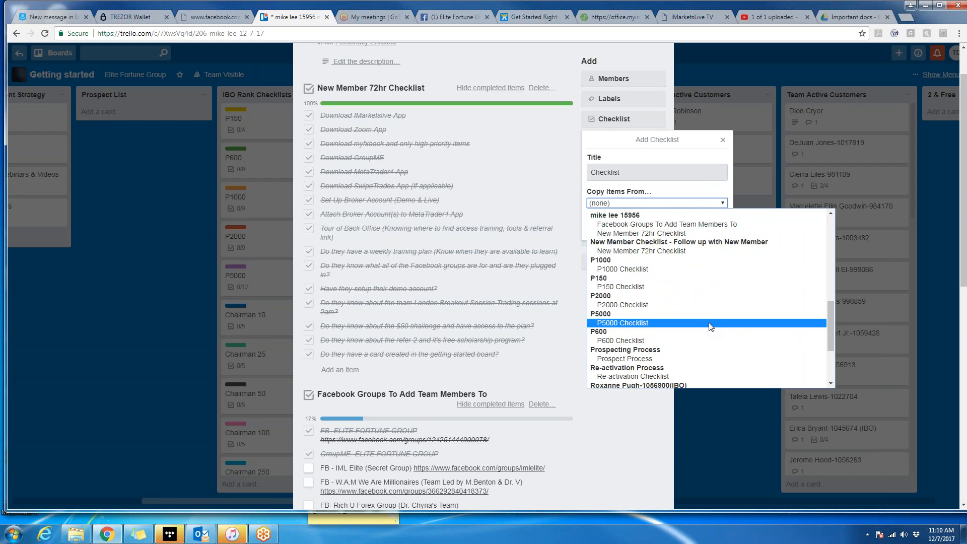
scroll(711, 326, down, 3)
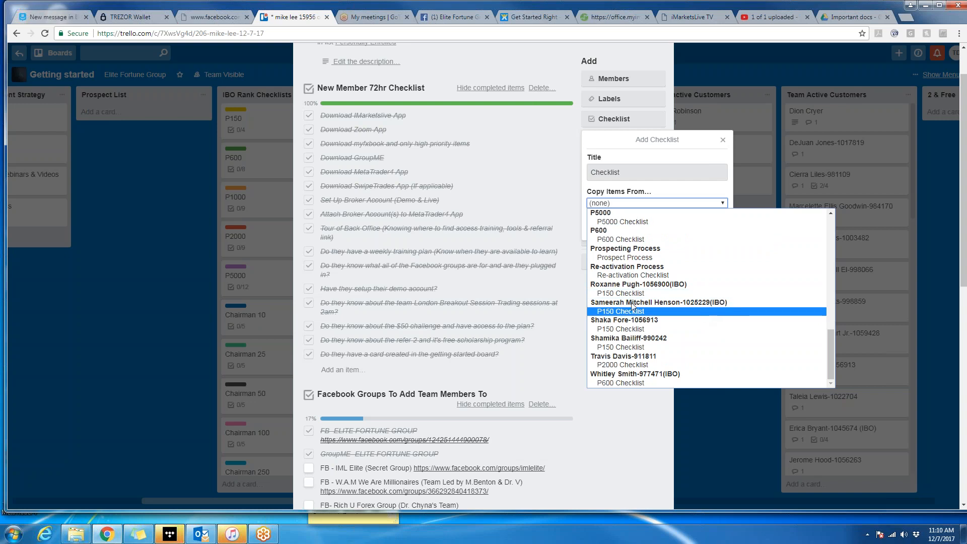
click(611, 413)
scroll(592, 354, down, 5)
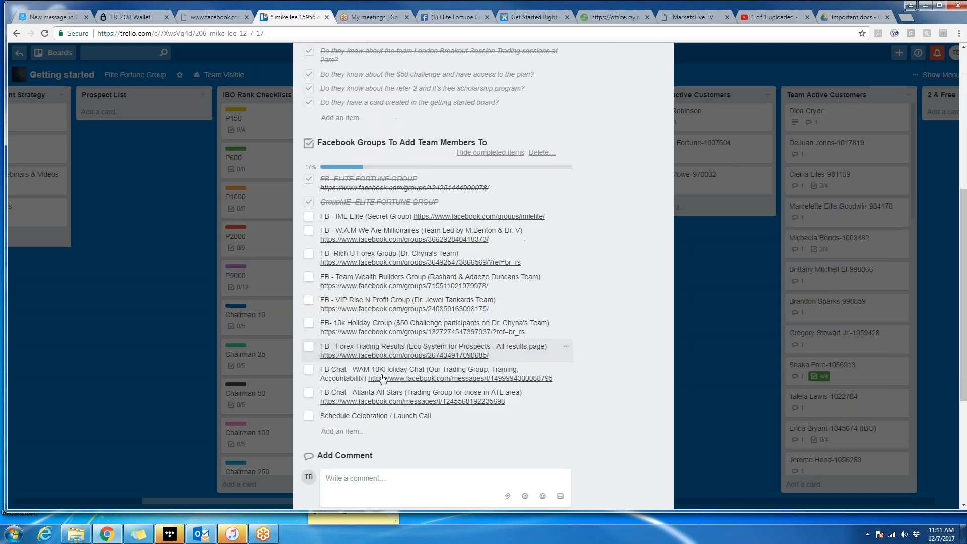
scroll(504, 352, down, 3)
scroll(504, 352, up, 9)
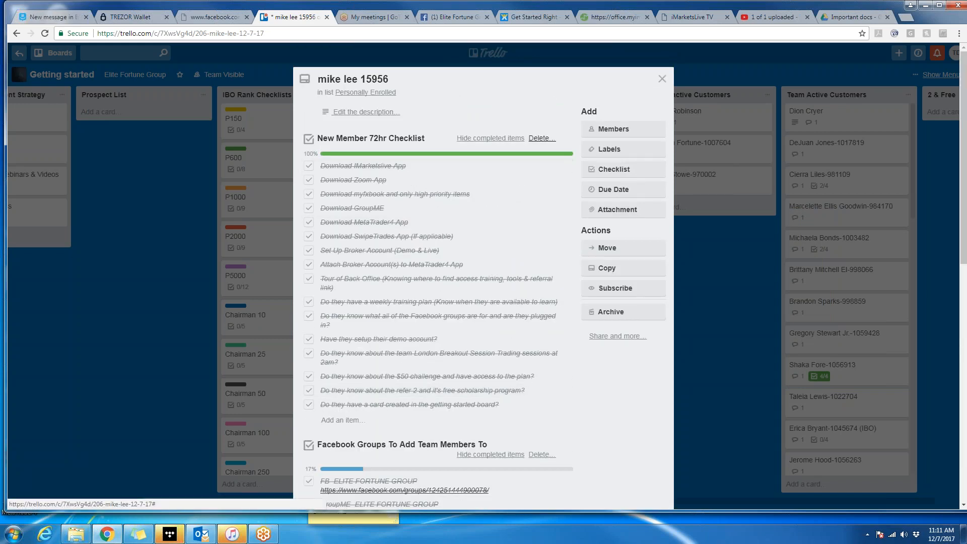
Keep the checklists, close the card and drag it to the top of Team Active Customers.
click(542, 138)
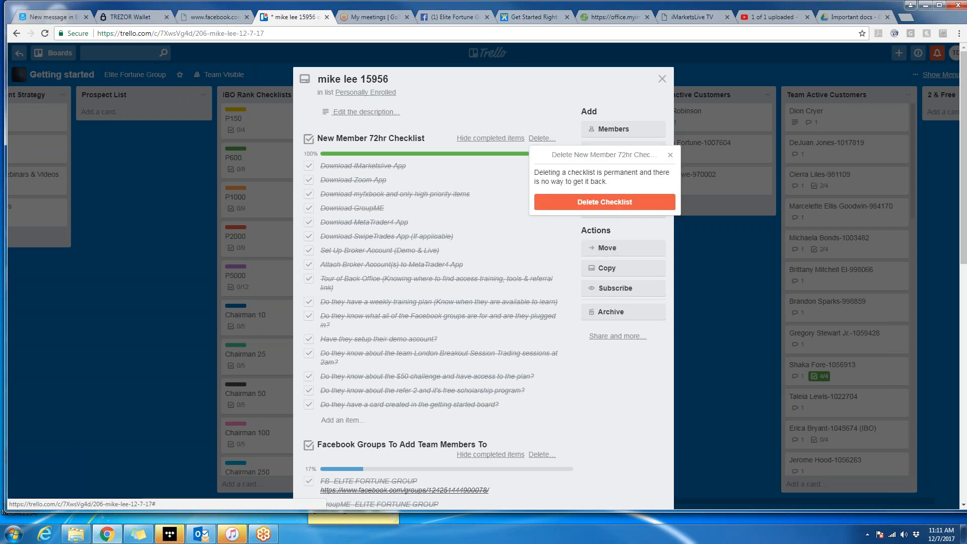
click(671, 155)
click(661, 81)
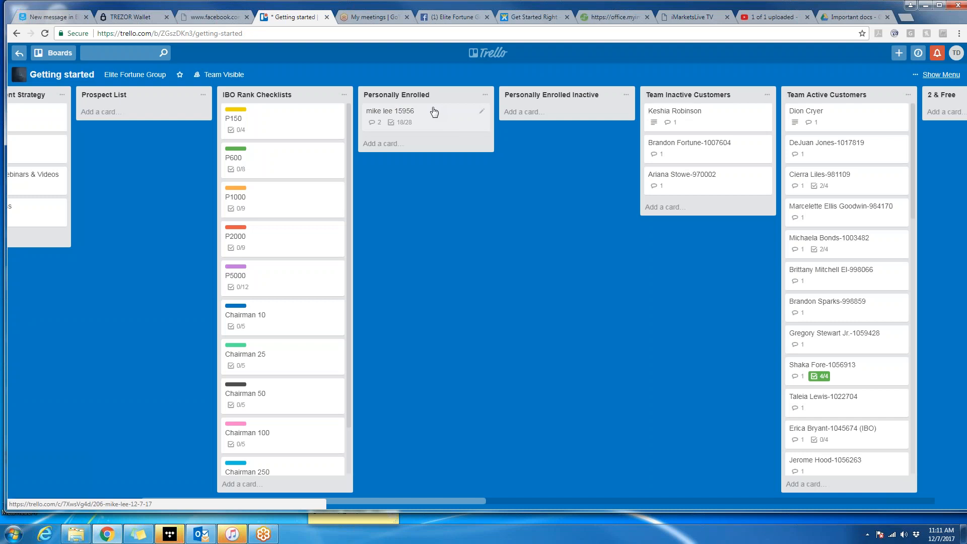
drag(439, 119, 861, 129)
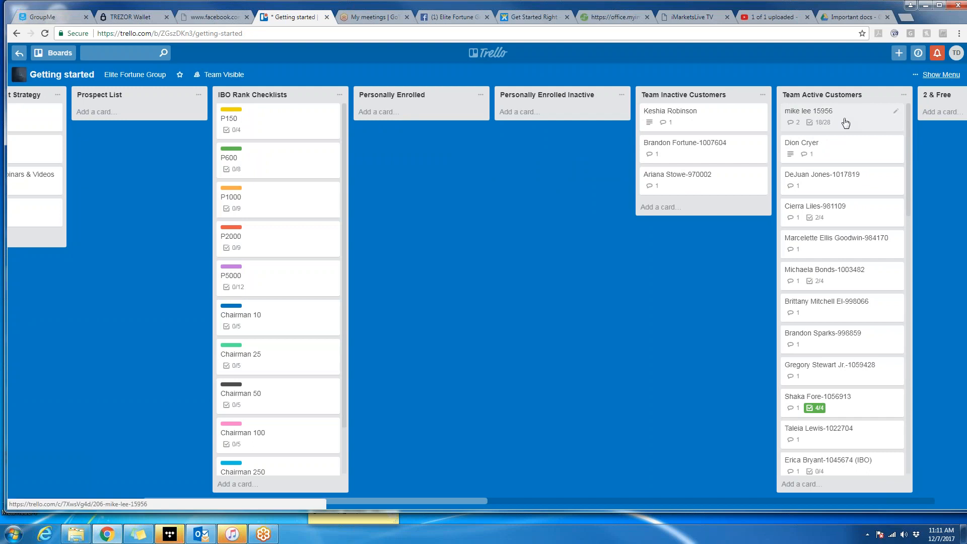
click(846, 123)
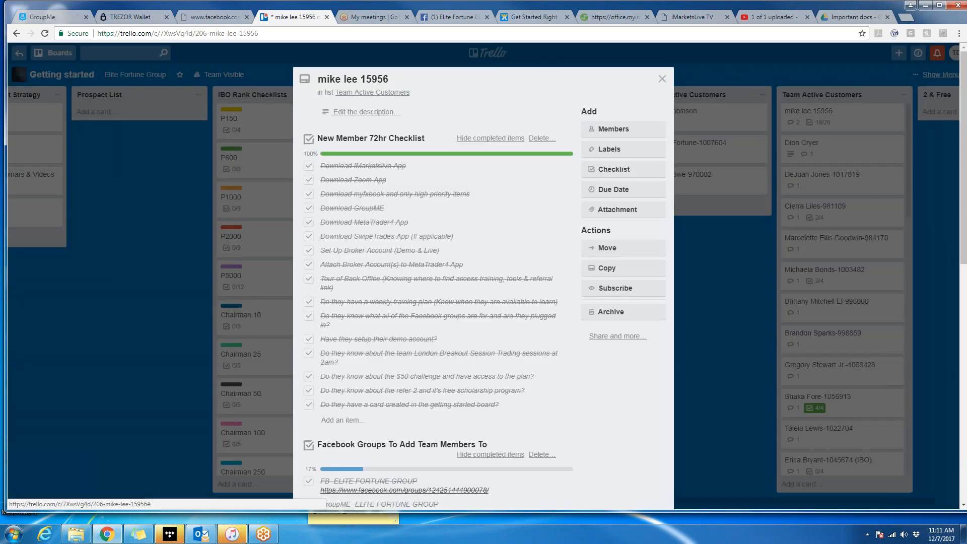
Add 'ibo' to the card title and delete the New Member 72hr and Facebook Groups checklists.
click(394, 79)
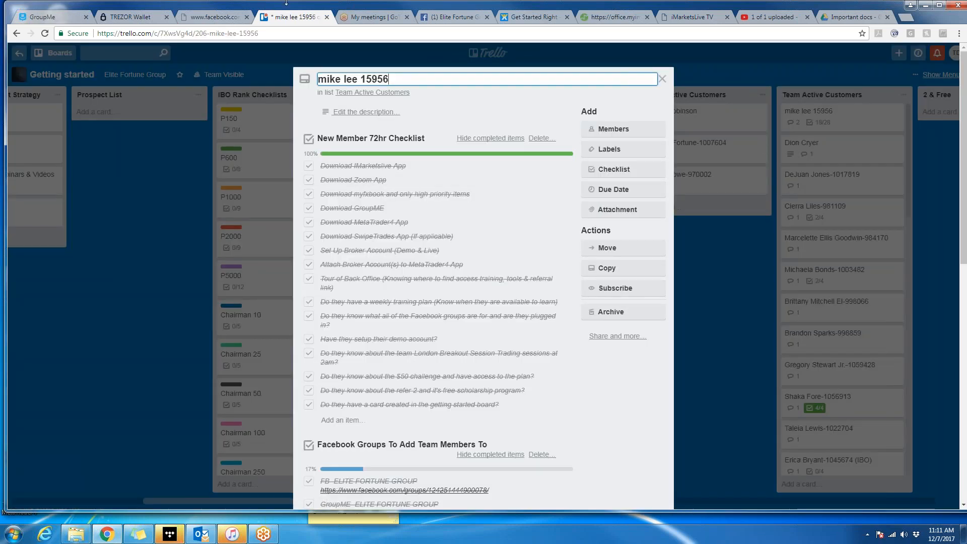
text(ib)
click(543, 138)
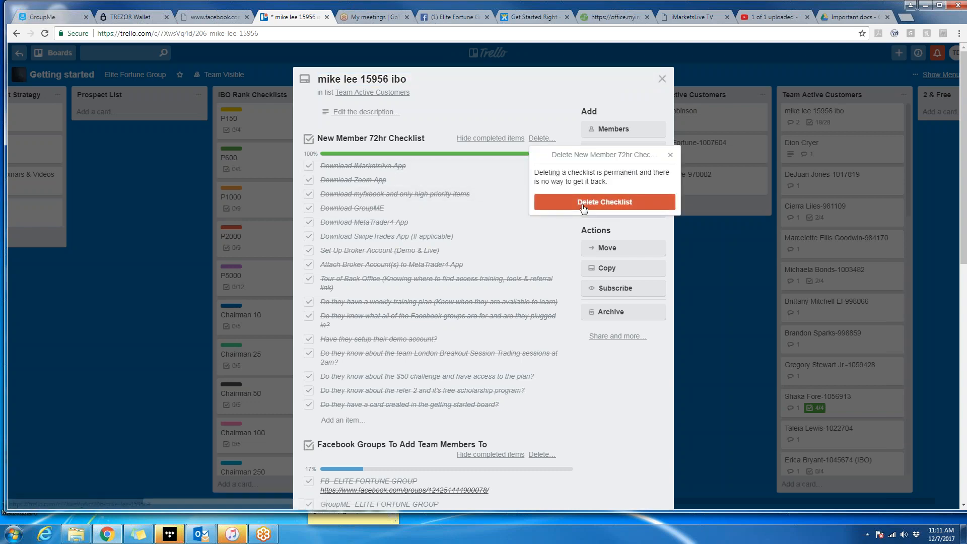
click(584, 208)
click(543, 148)
click(564, 210)
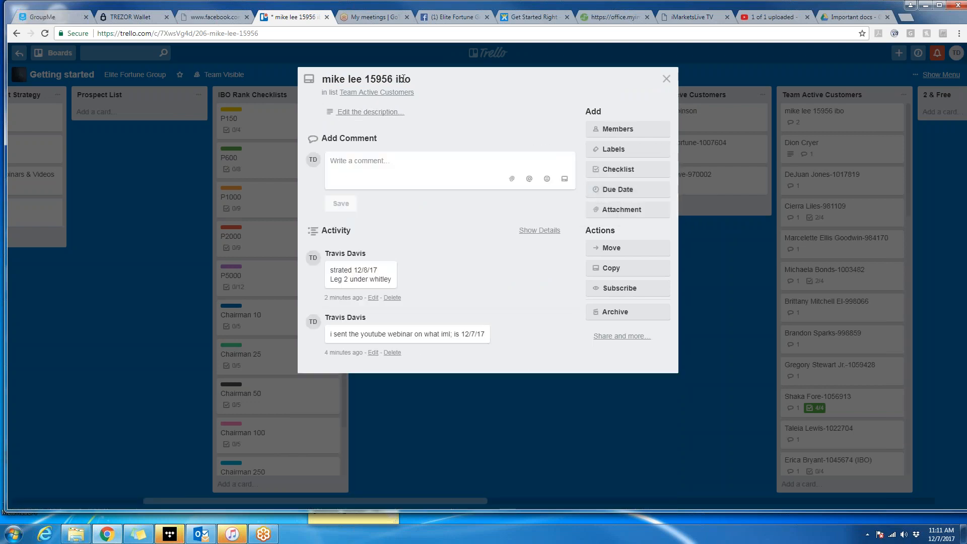
Add a checklist copied from an existing P150 Checklist.
click(633, 170)
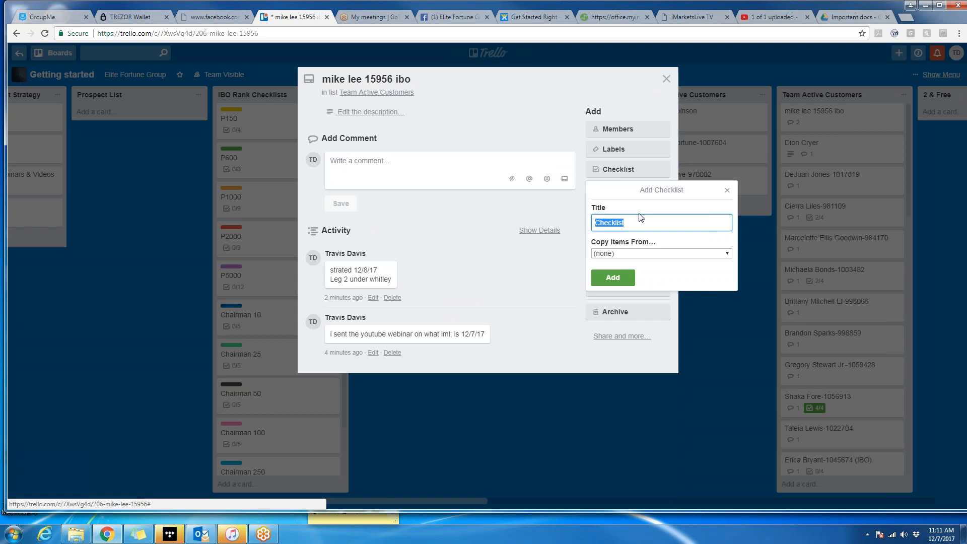
click(726, 254)
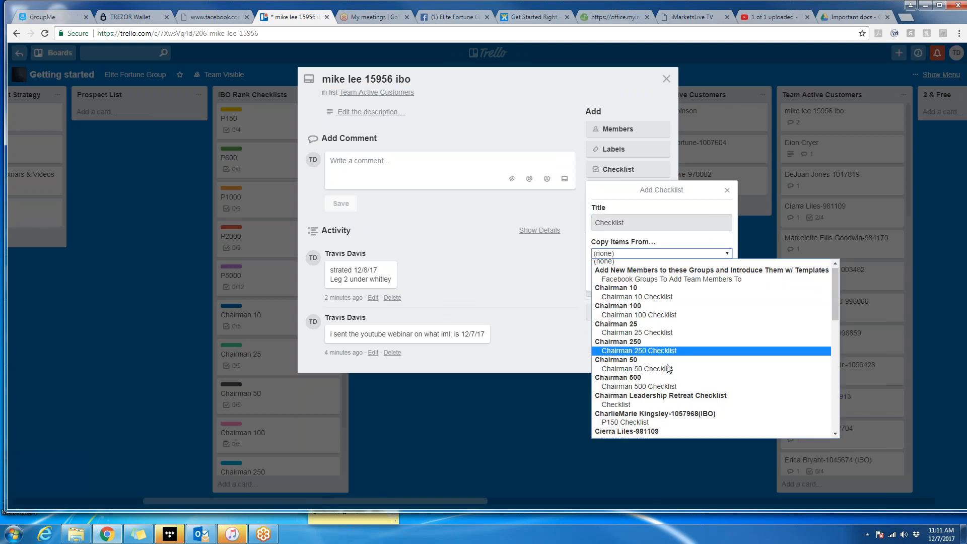
scroll(669, 369, down, 4)
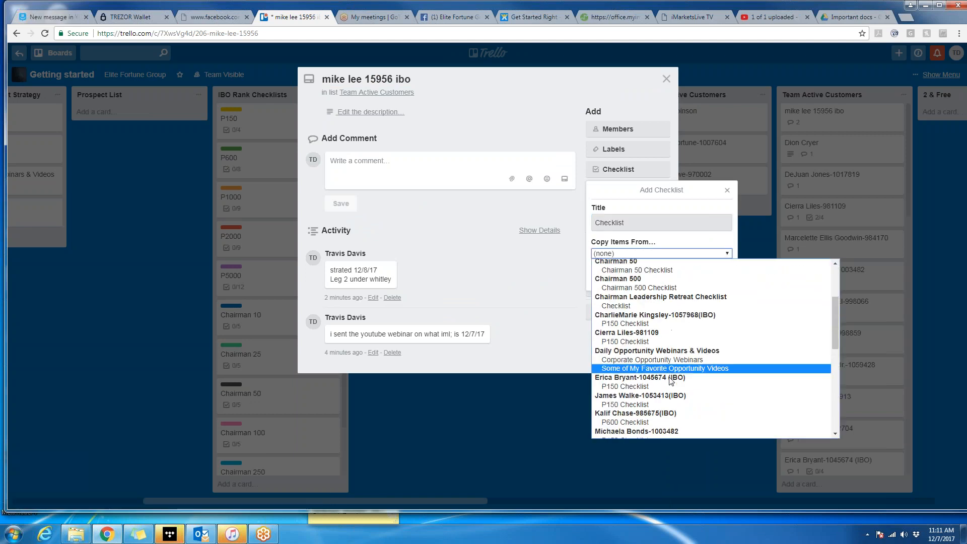
click(645, 386)
click(613, 278)
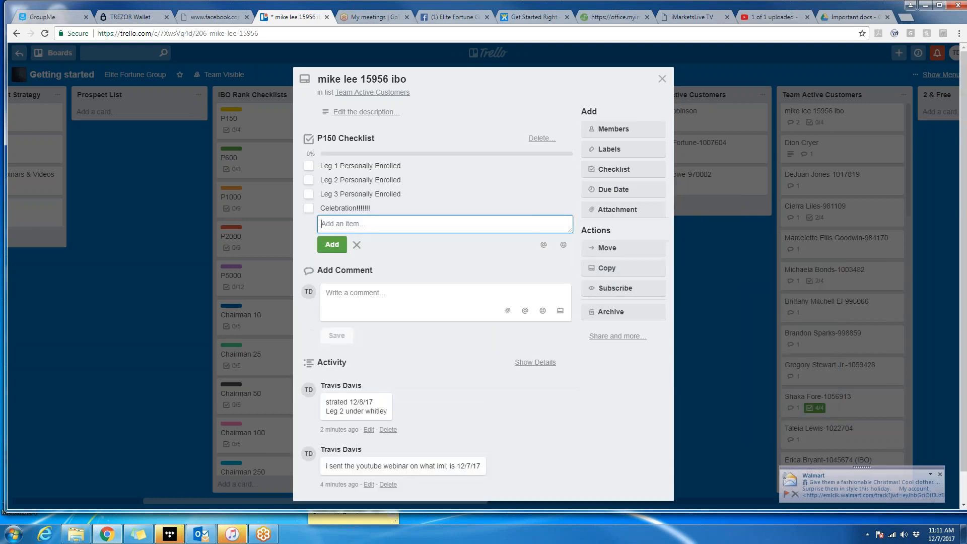
Tick Leg 1, Leg 2 and Leg 3 Personally Enrolled and Celebration, reaching 100%.
click(310, 169)
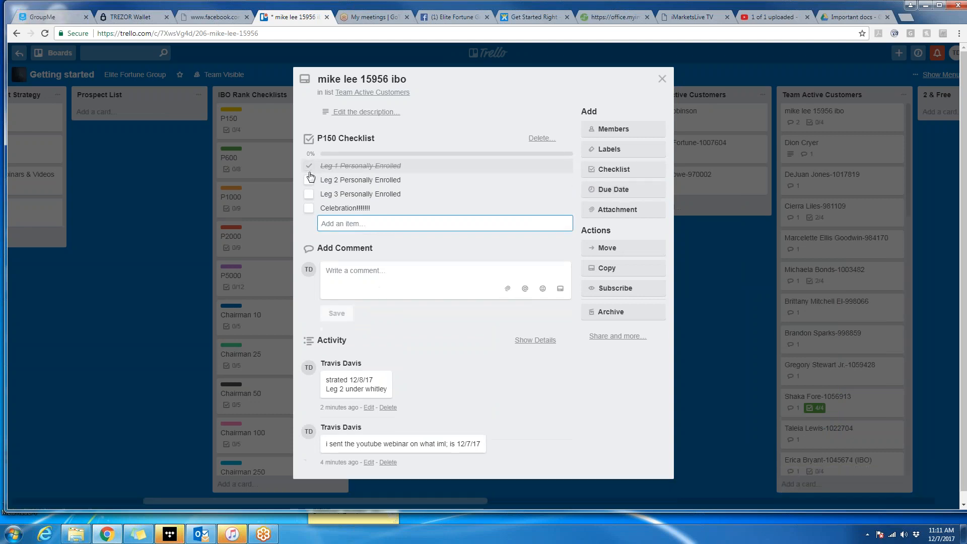
click(310, 180)
click(309, 194)
click(309, 209)
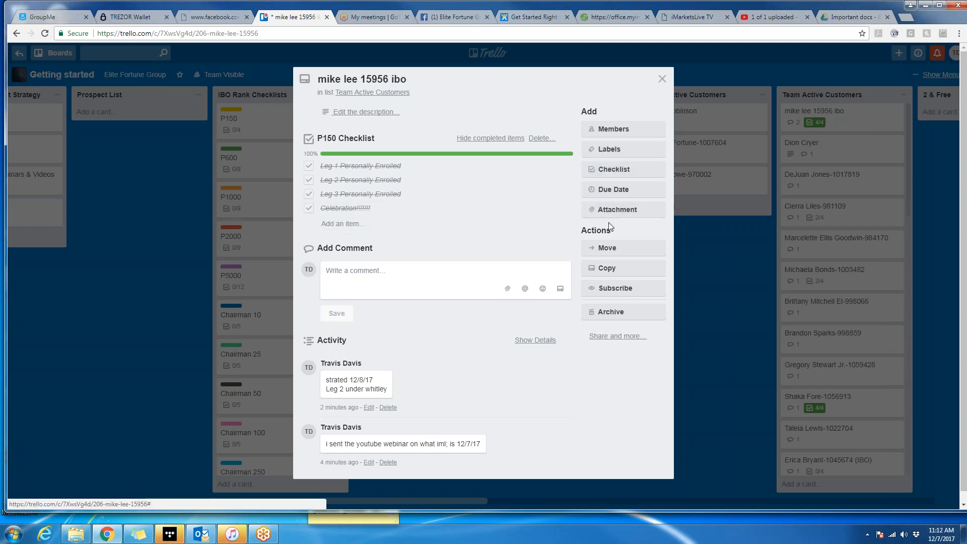
Tag the prospect's card with the yellow P150 label.
click(616, 157)
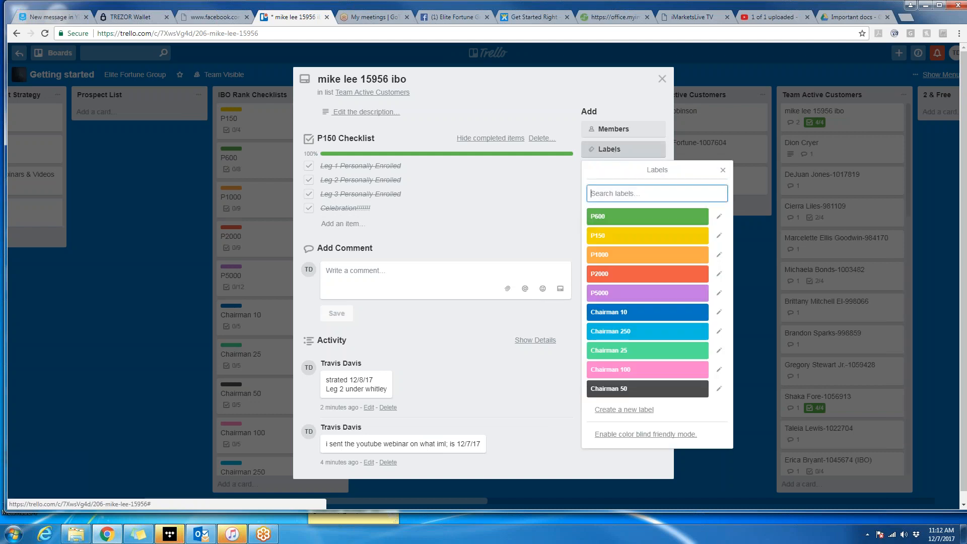
click(619, 242)
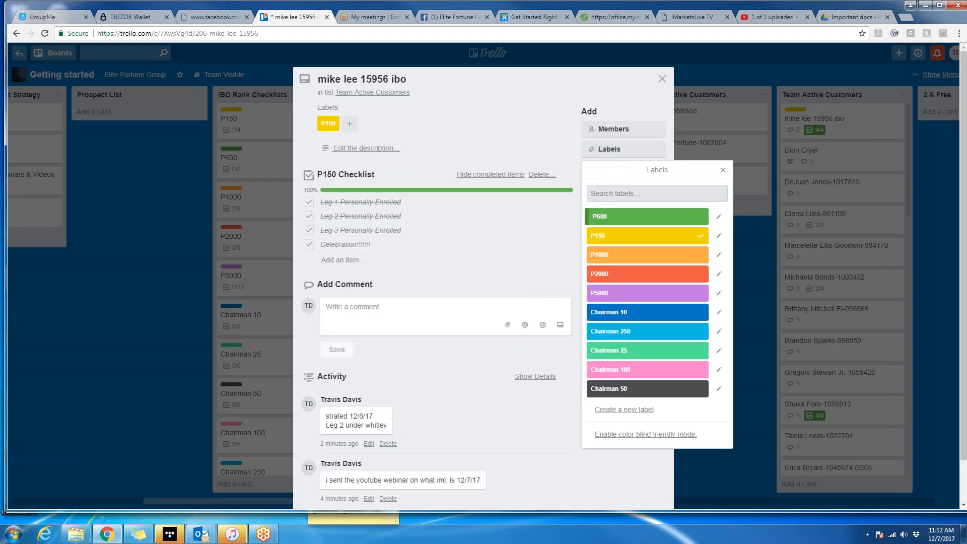
click(724, 172)
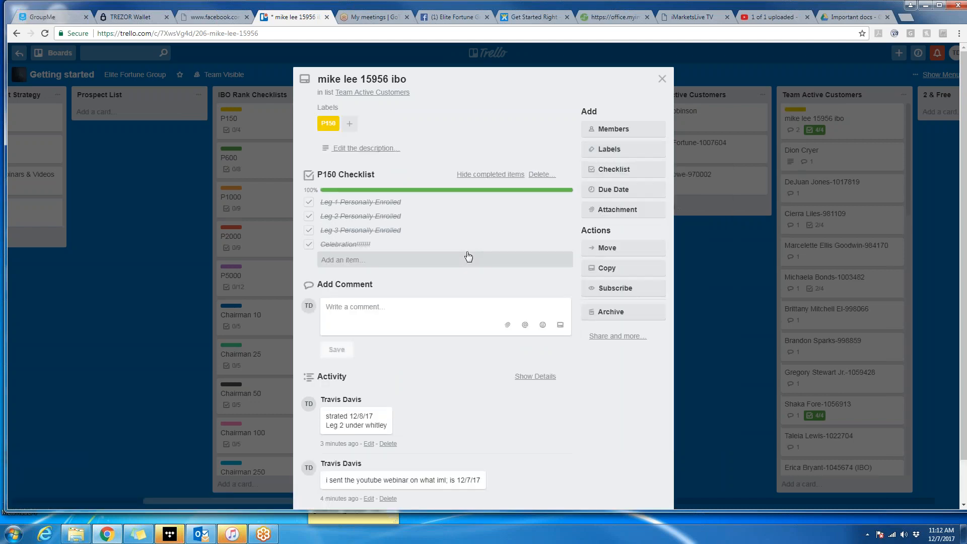
Move the card from Team Active Customers to the bottom of the P150 list.
click(663, 78)
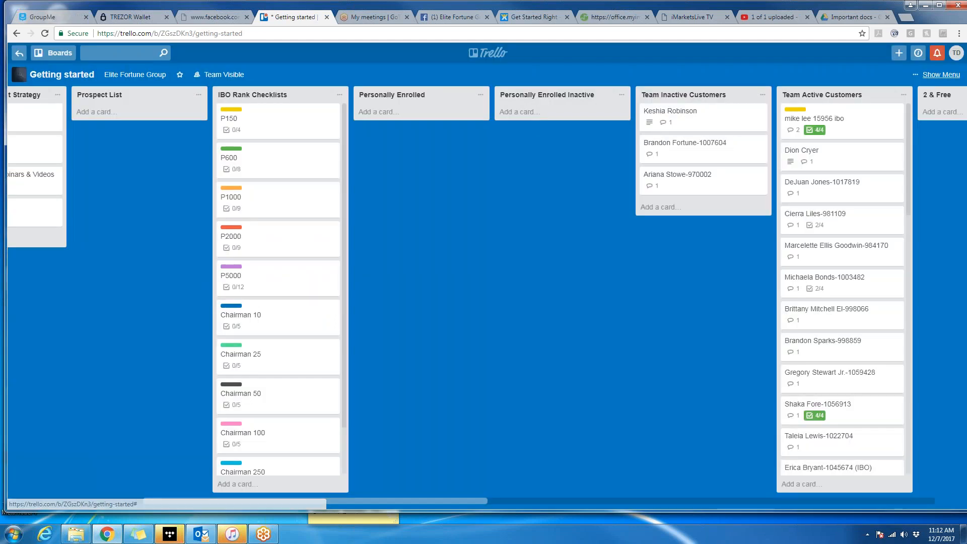
drag(455, 502, 546, 491)
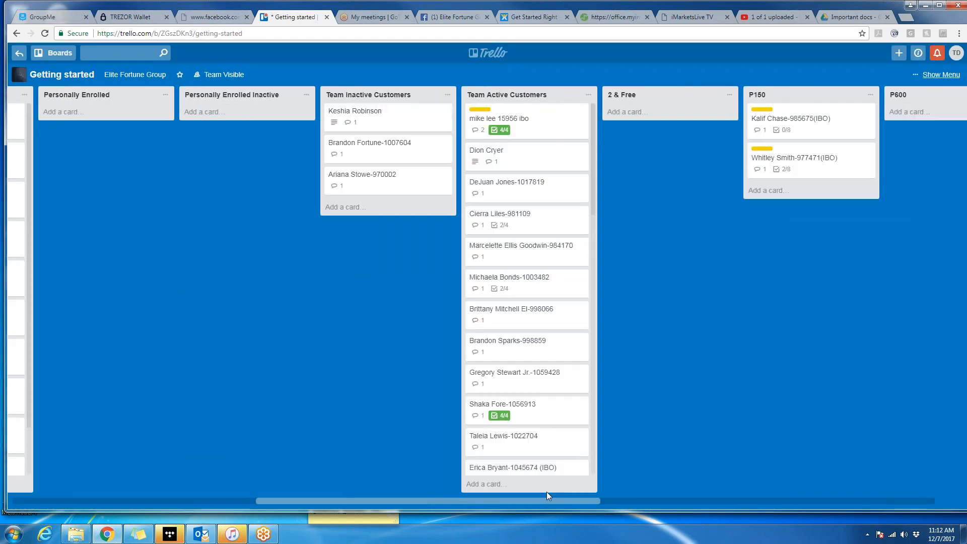
drag(562, 132, 845, 218)
Reopen the prospect's card and delete its P150 Checklist.
click(822, 207)
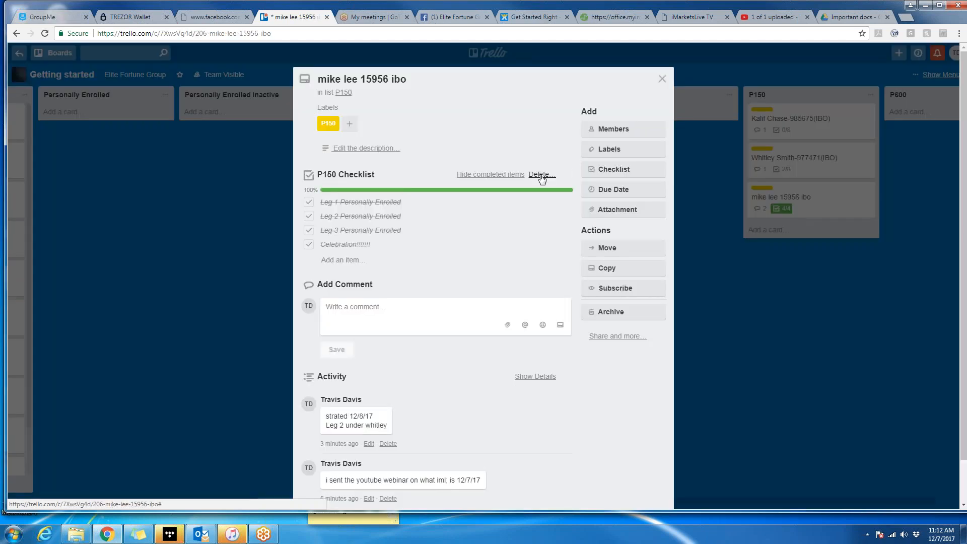
click(540, 176)
click(599, 242)
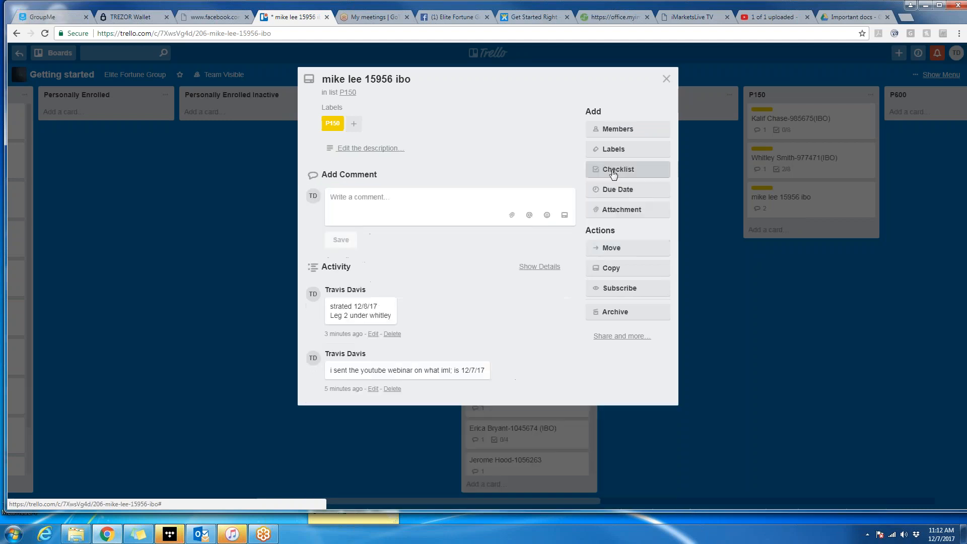
Add a new checklist copying its items from the P600 Checklist.
click(614, 171)
click(699, 254)
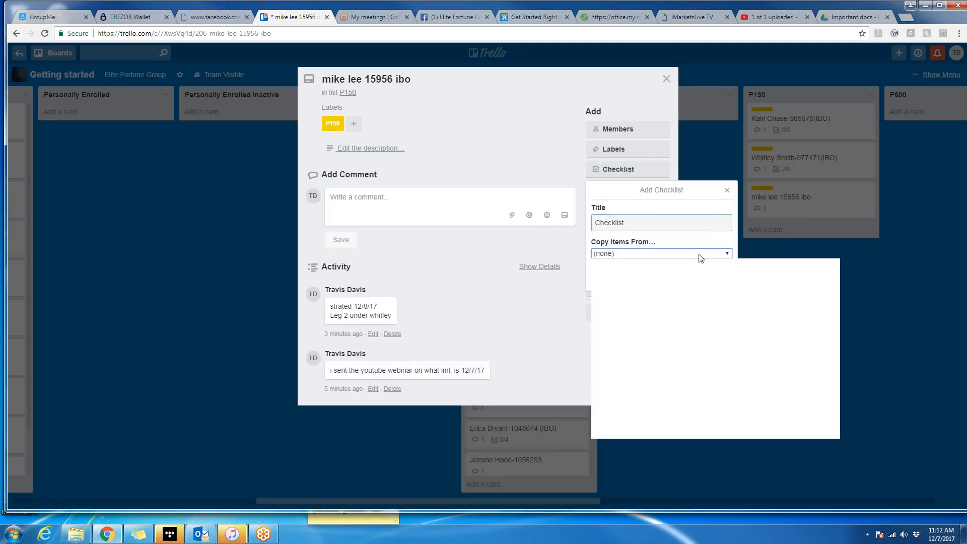
scroll(711, 375, down, 5)
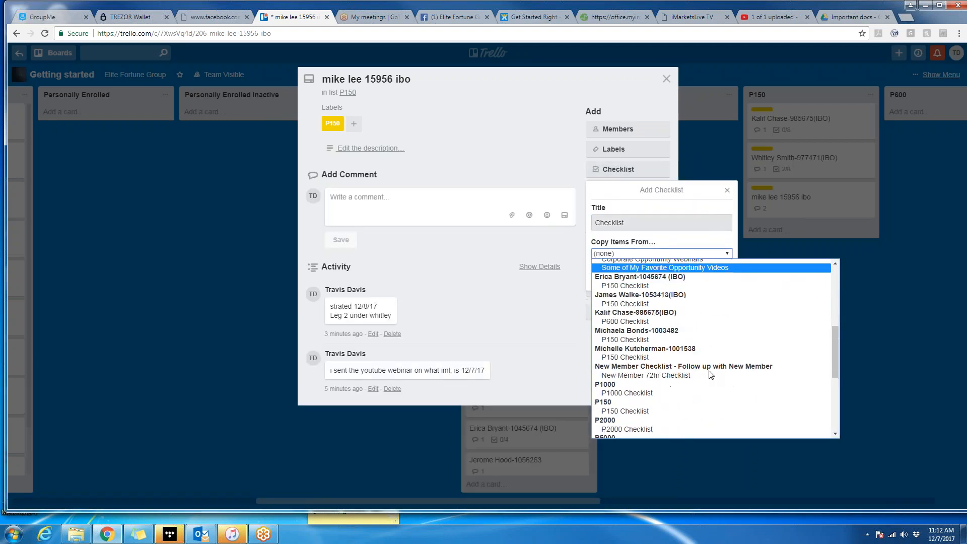
click(698, 322)
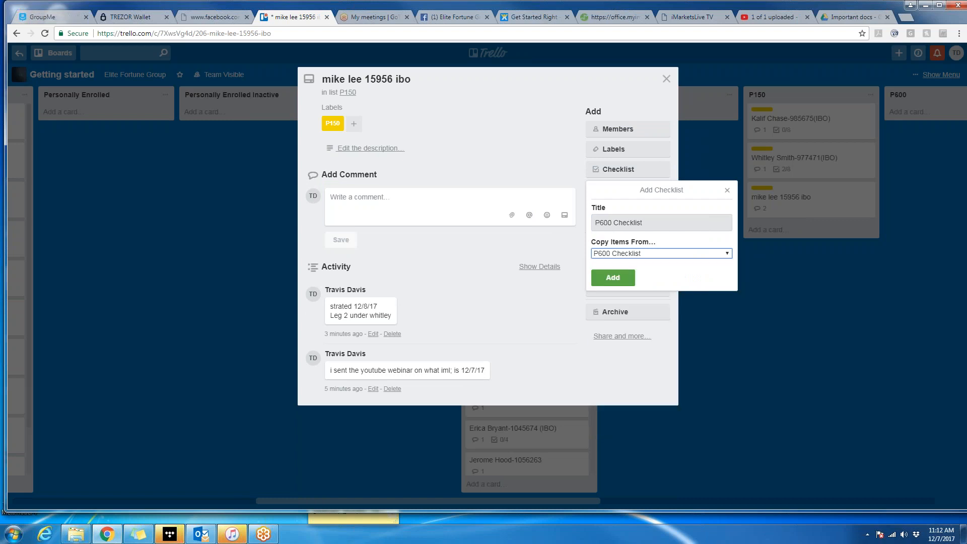
click(613, 277)
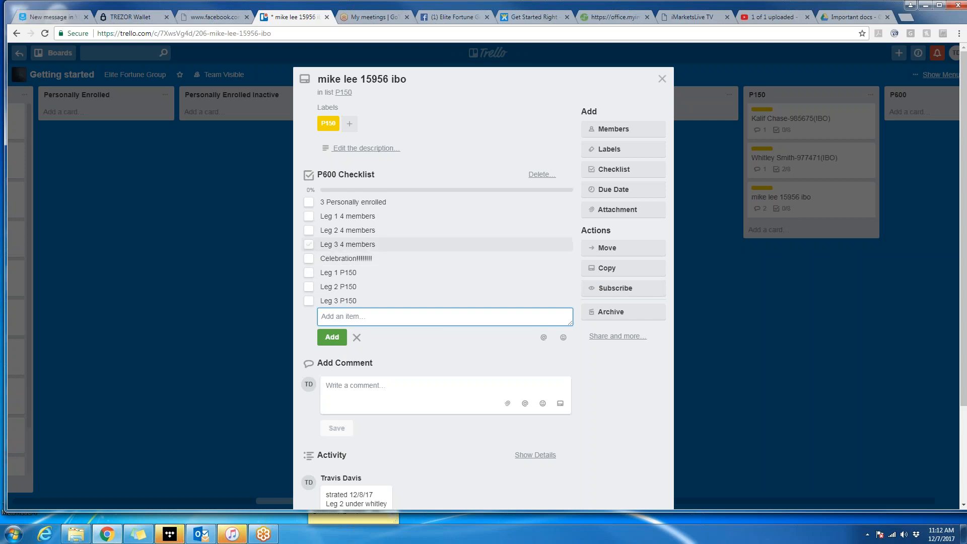
Tick '3 Personally enrolled' and 'Celebration', then delete the P600 Checklist from the card.
click(309, 203)
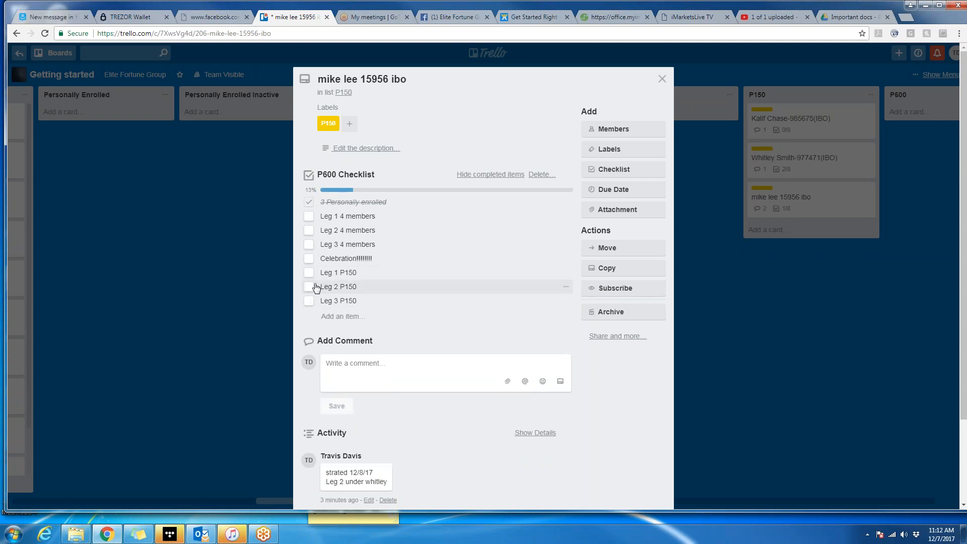
click(309, 259)
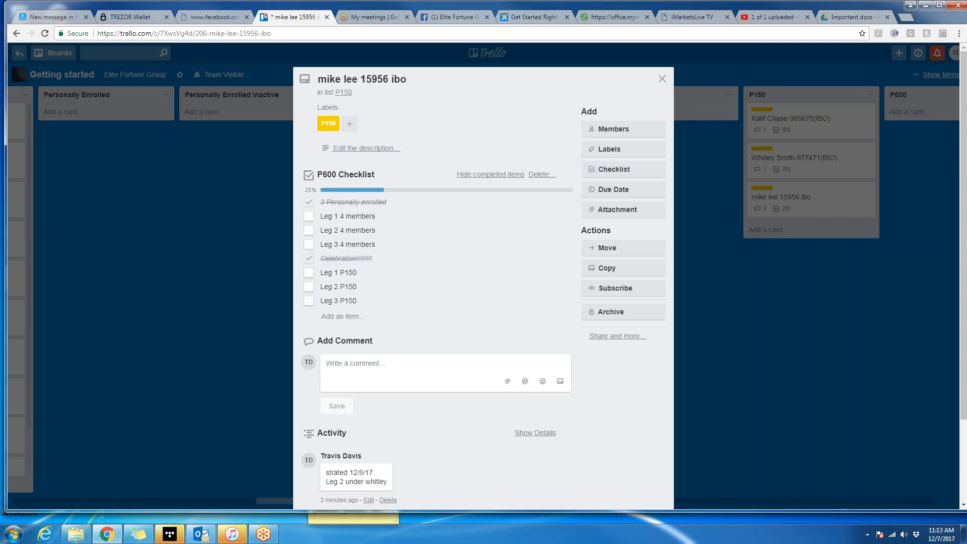
click(542, 175)
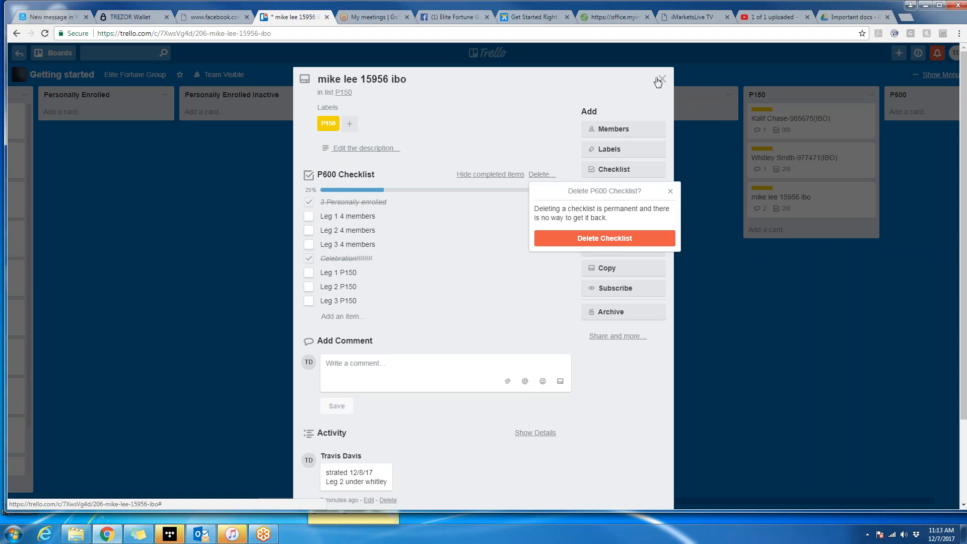
click(626, 243)
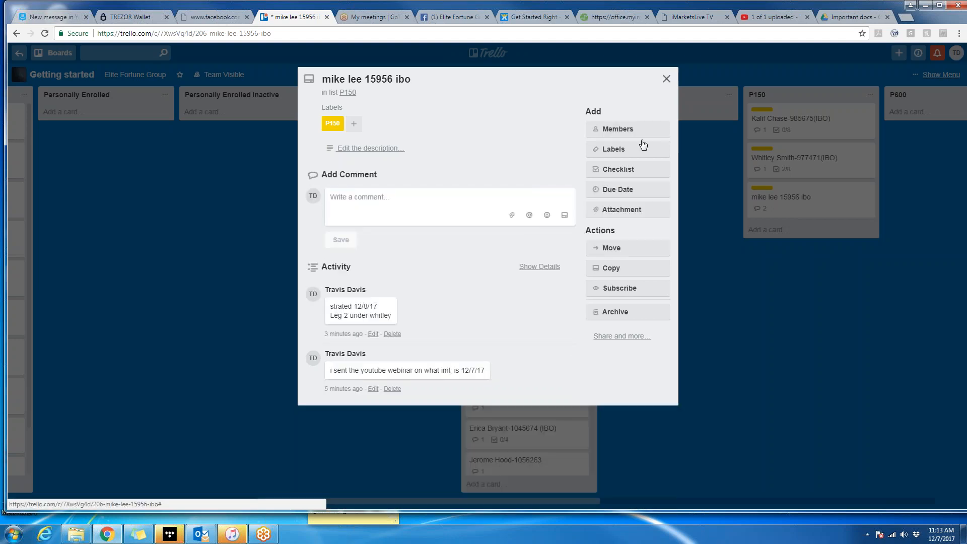
Swap the card's P150 label for P600 and drag the card into the P600 list.
click(624, 156)
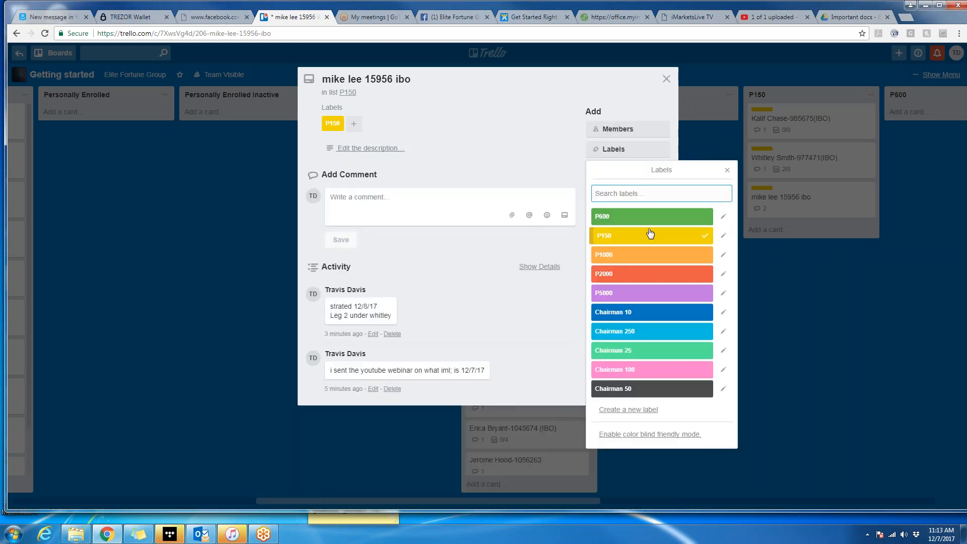
click(654, 237)
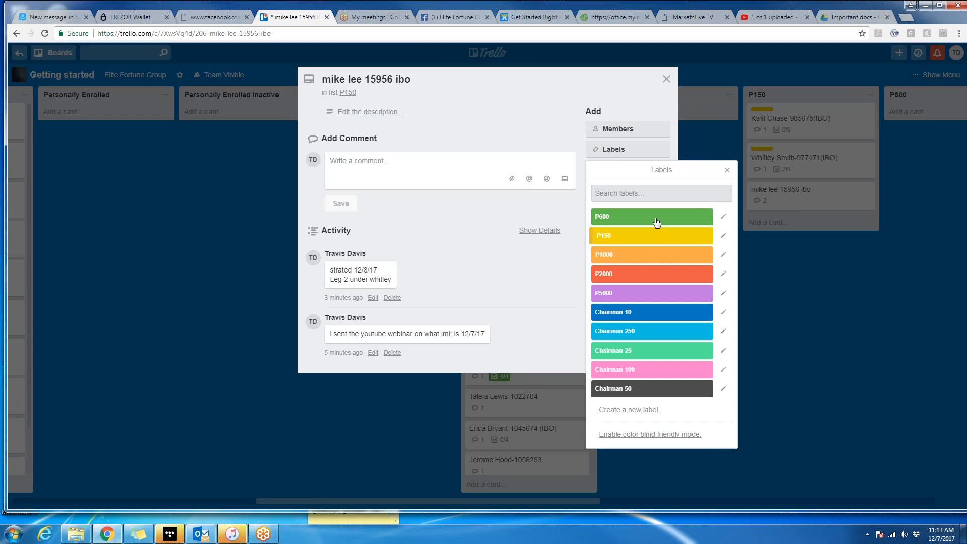
click(647, 222)
click(728, 170)
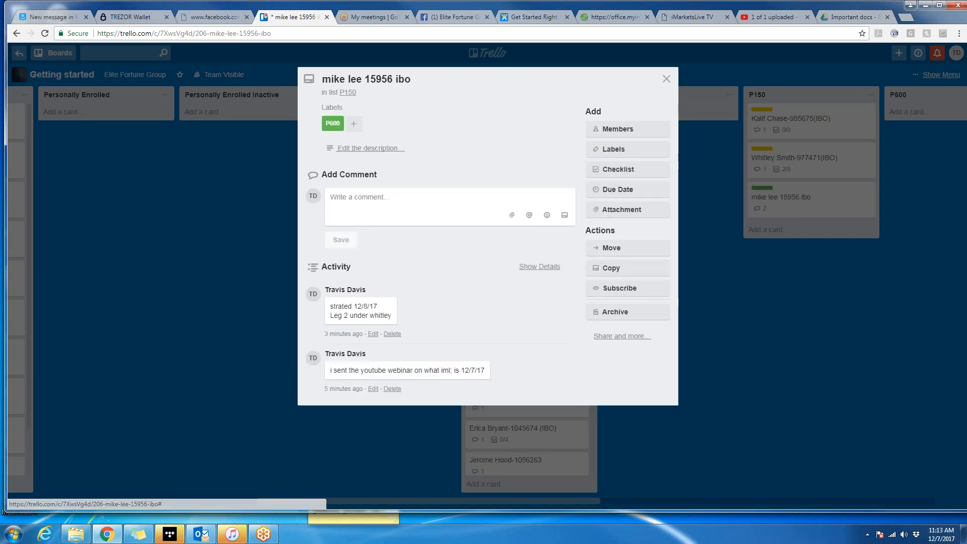
click(667, 79)
drag(804, 200, 757, 139)
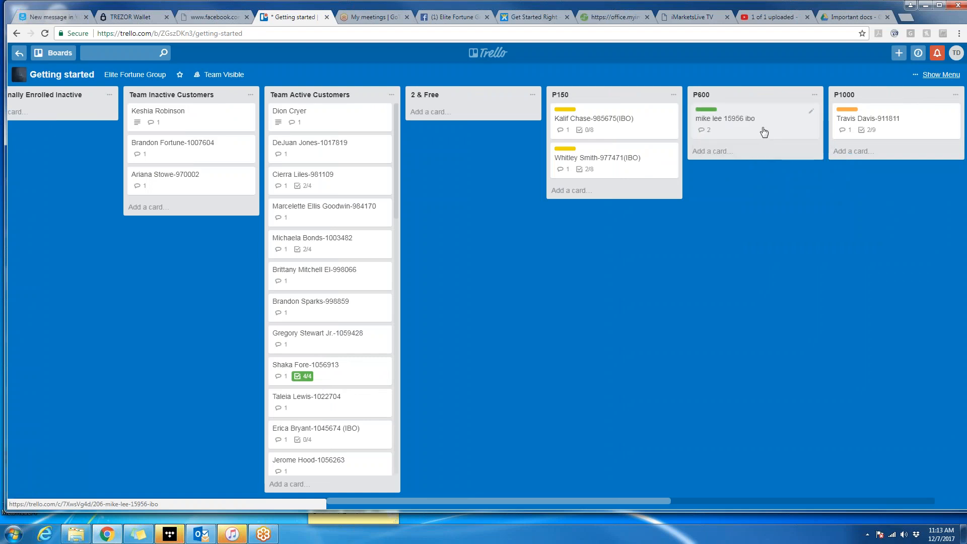
Archive the prospect's card in the P600 list and permanently delete it.
click(762, 129)
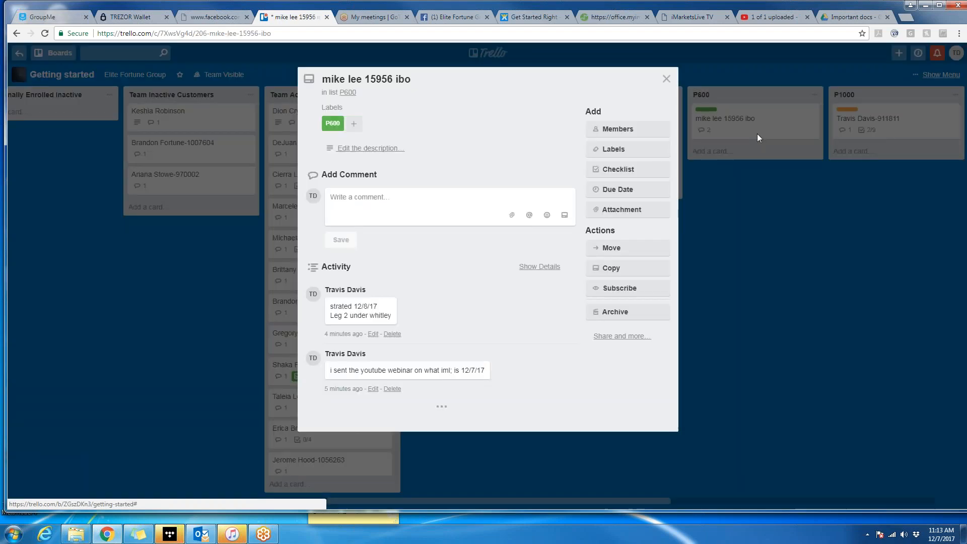
click(615, 313)
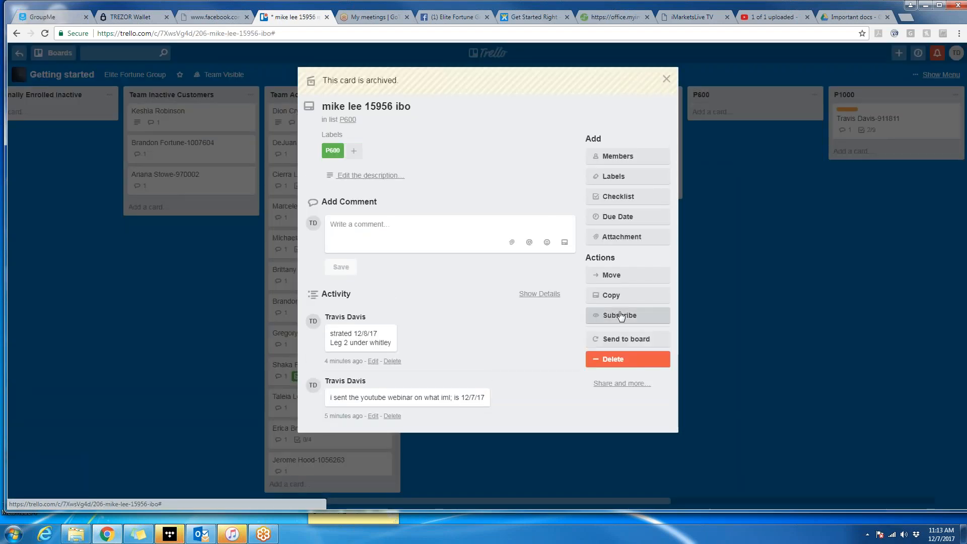
click(627, 359)
click(653, 436)
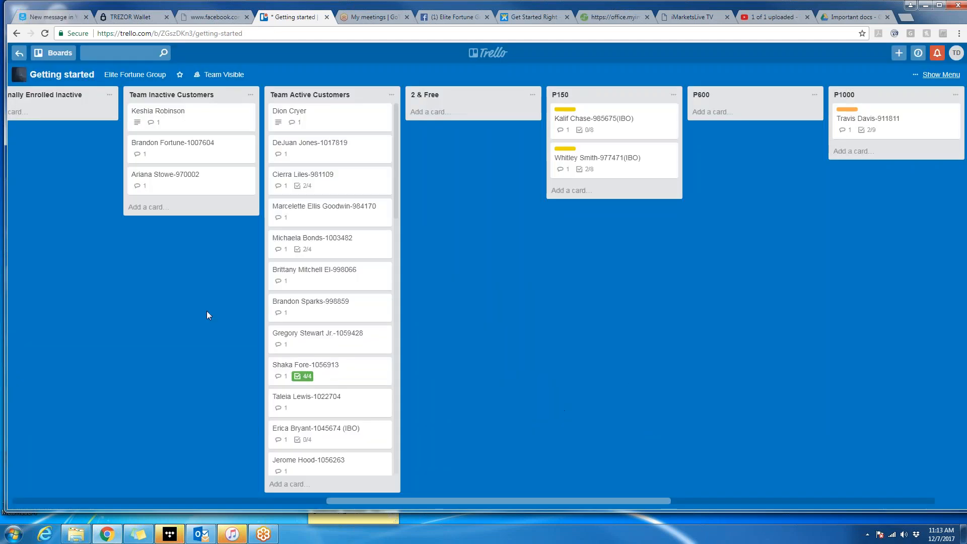
Scroll the board left to show the Prospect Engagement Strategy, Prospect List and IBO Rank Checklists lists.
drag(492, 502, 413, 509)
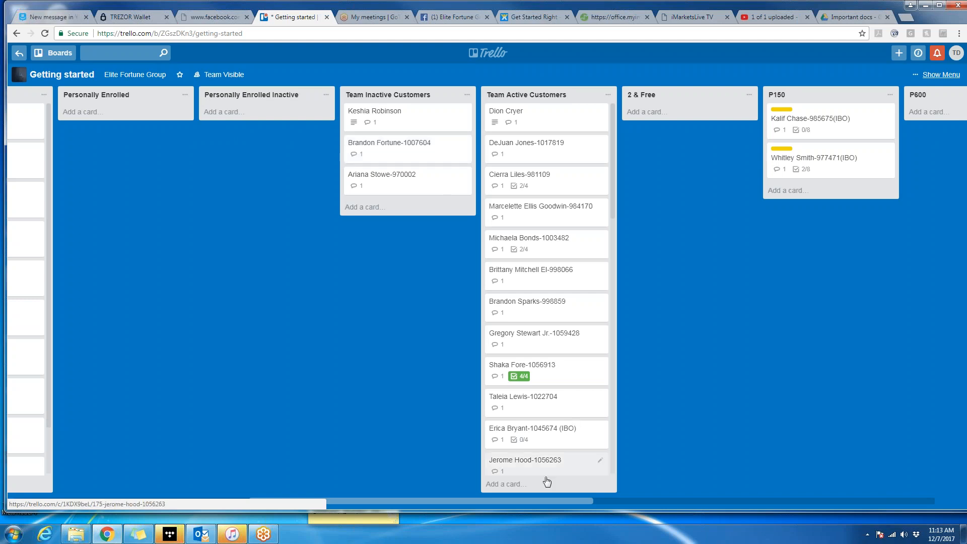
drag(533, 501, 283, 500)
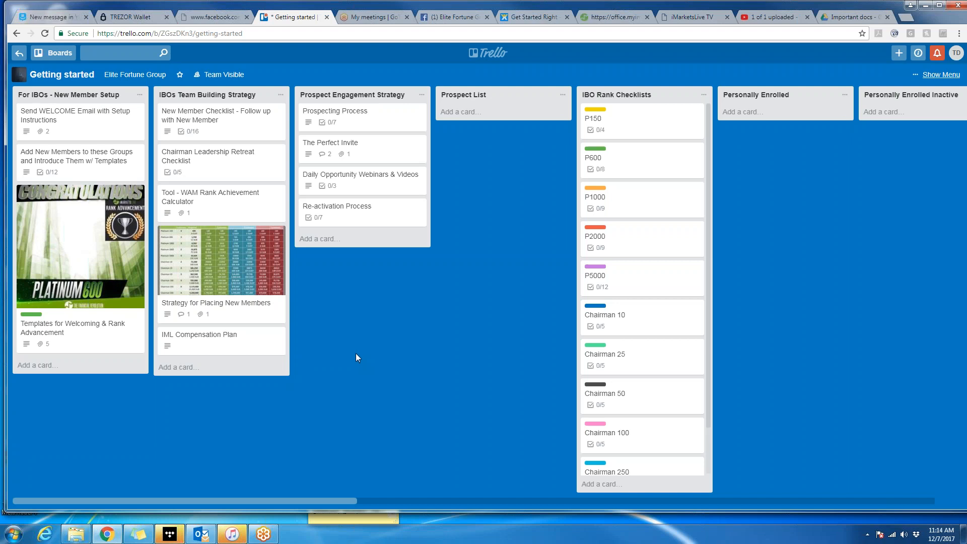
Check the Prospecting Process card, then add a card named 'fdeaf' to Prospect List.
click(363, 110)
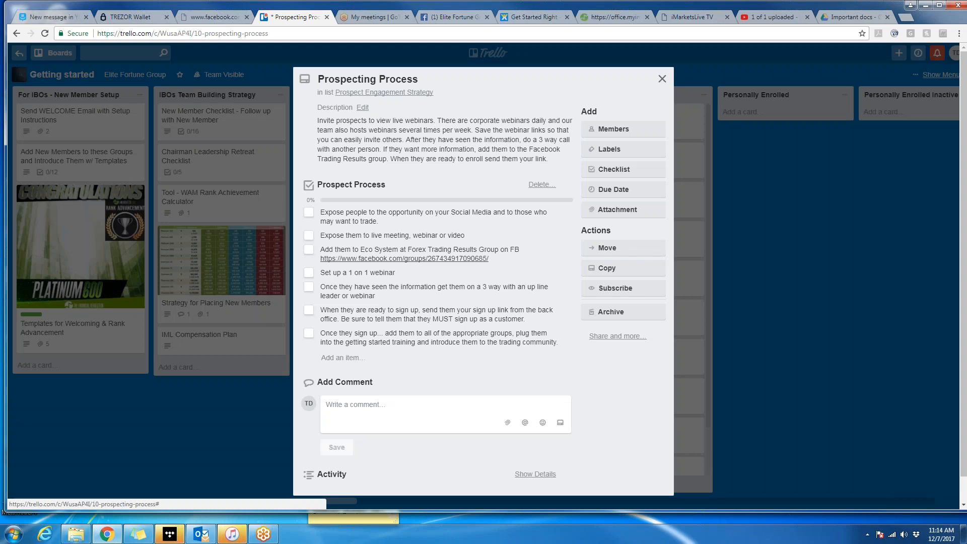
click(662, 79)
click(460, 111)
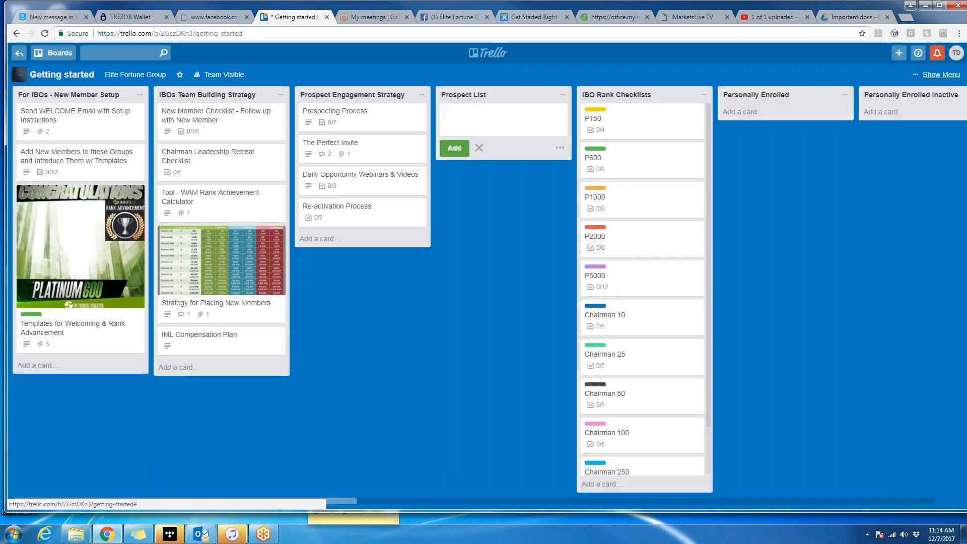
text(fdeaf)
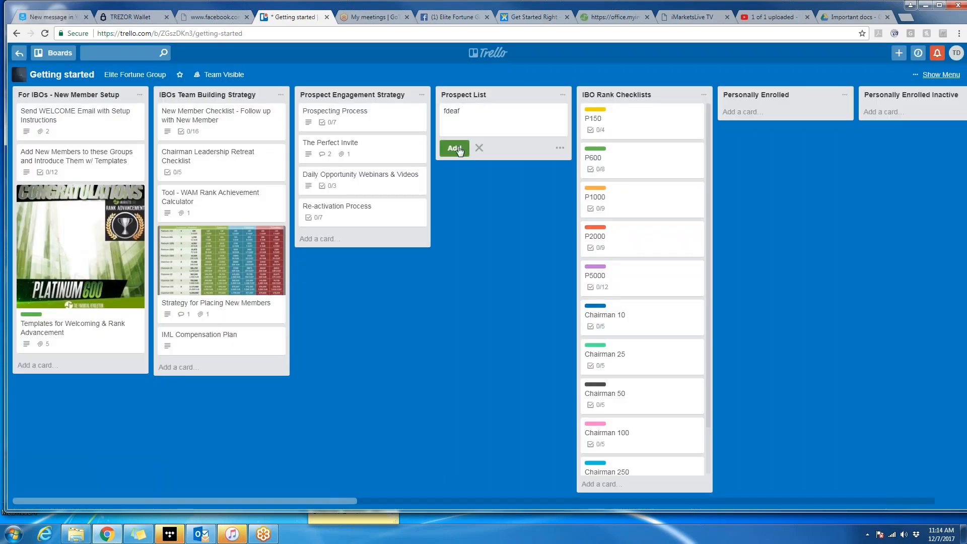
click(455, 148)
Add a checklist to the fdeaf card copying items from Prospect Process.
click(512, 111)
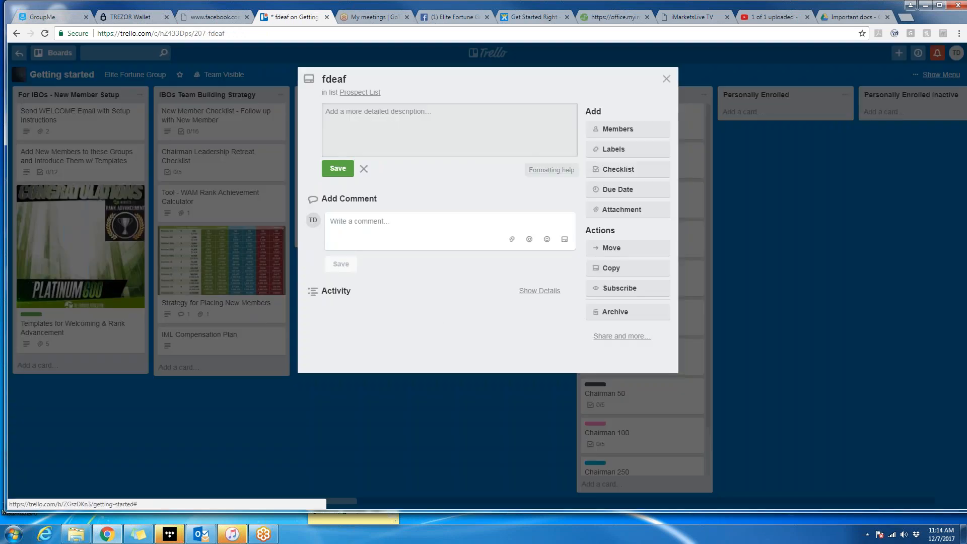
click(626, 169)
click(640, 254)
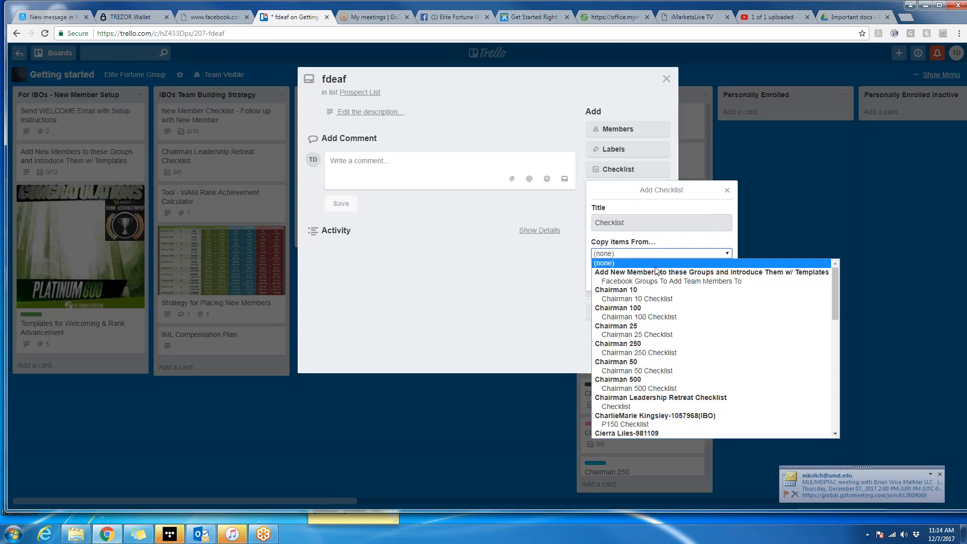
key(p)
key(r)
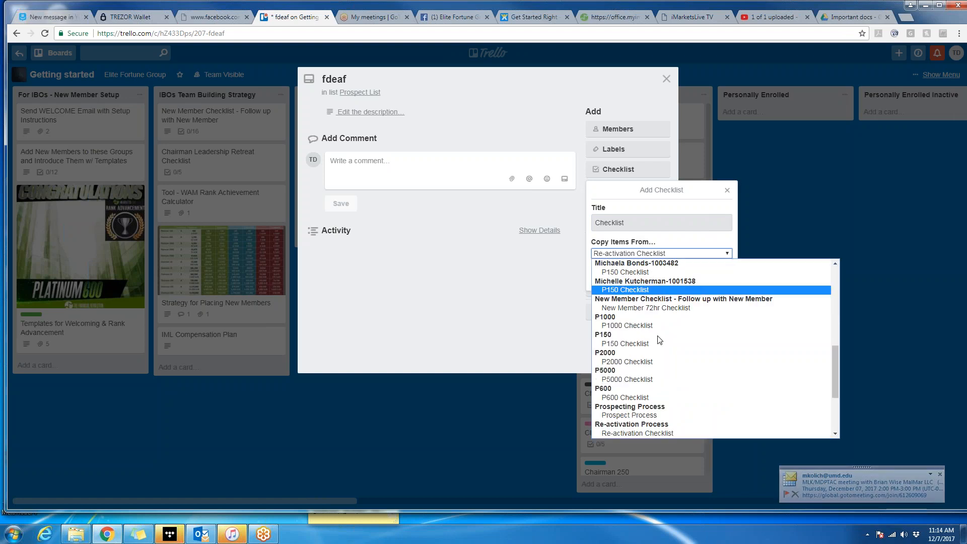
click(655, 416)
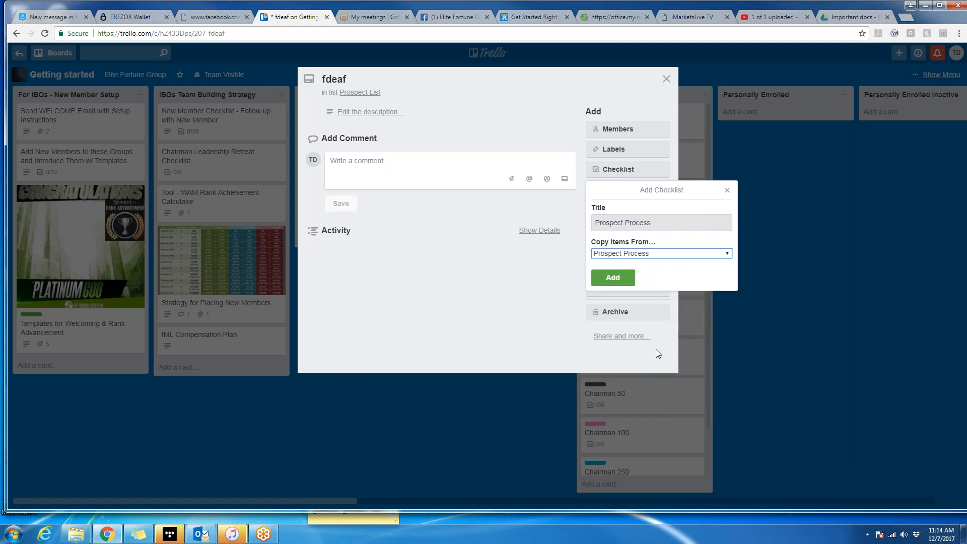
click(614, 277)
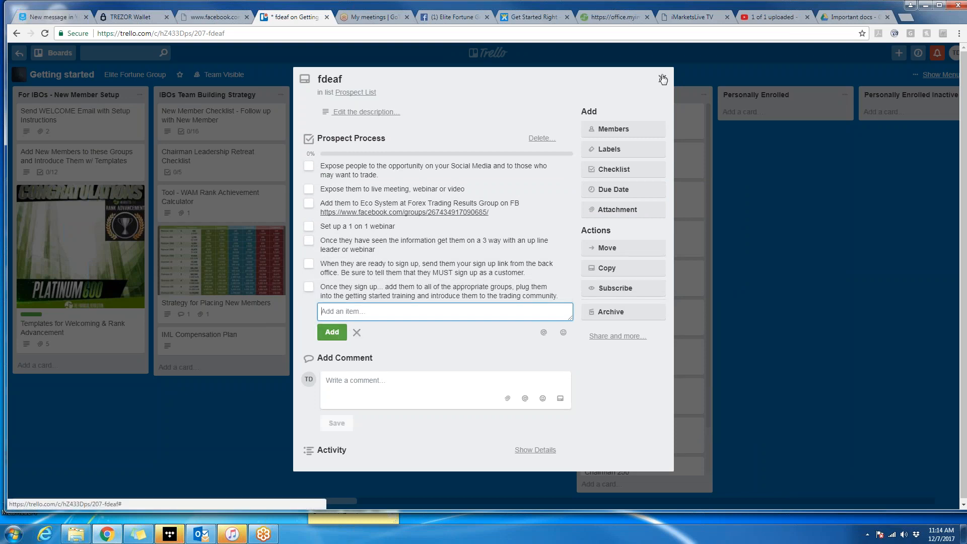
Archive the fdeaf card and permanently delete it.
click(662, 78)
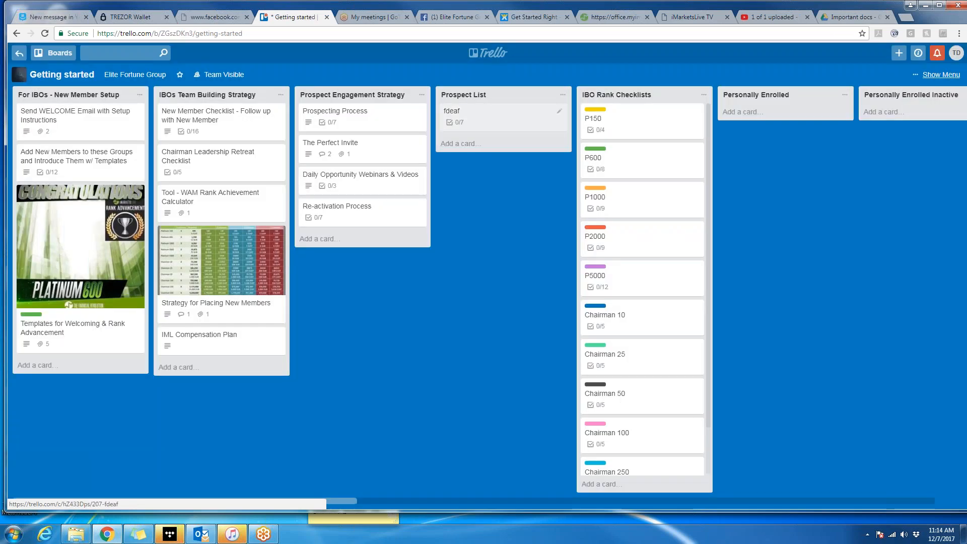
click(504, 115)
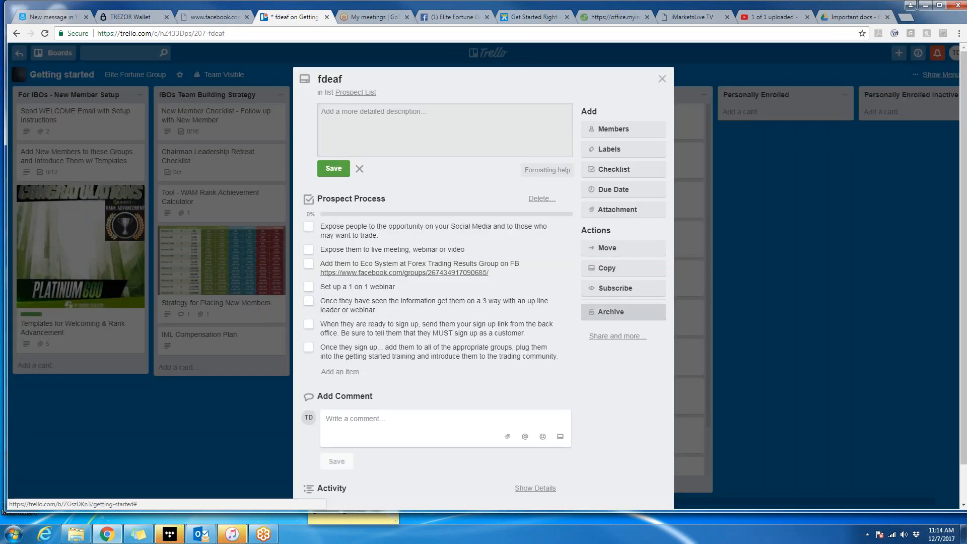
click(624, 312)
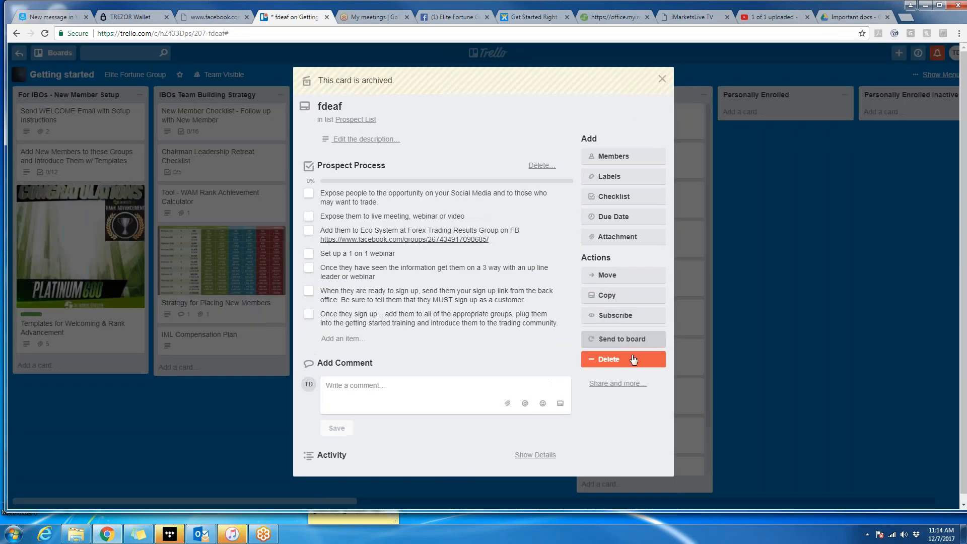
click(627, 359)
click(686, 436)
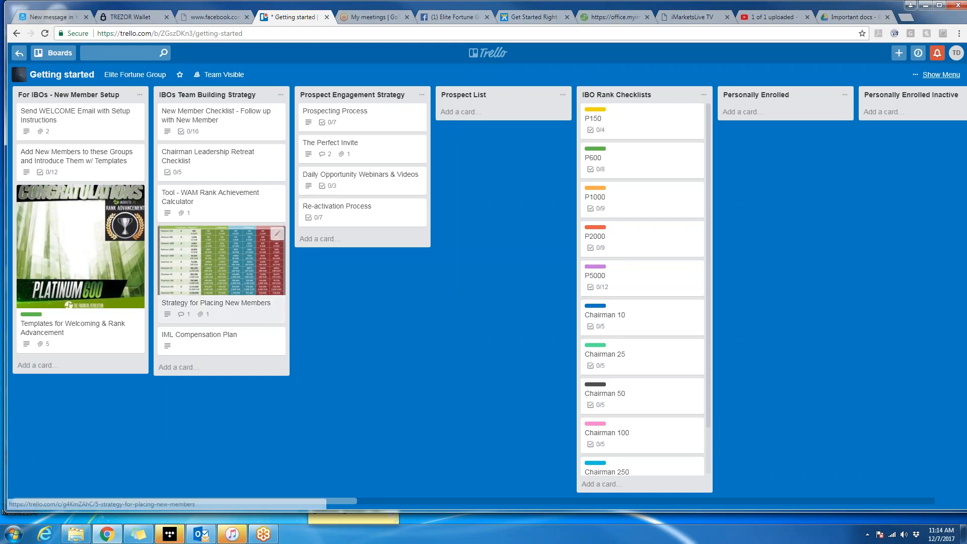
click(227, 267)
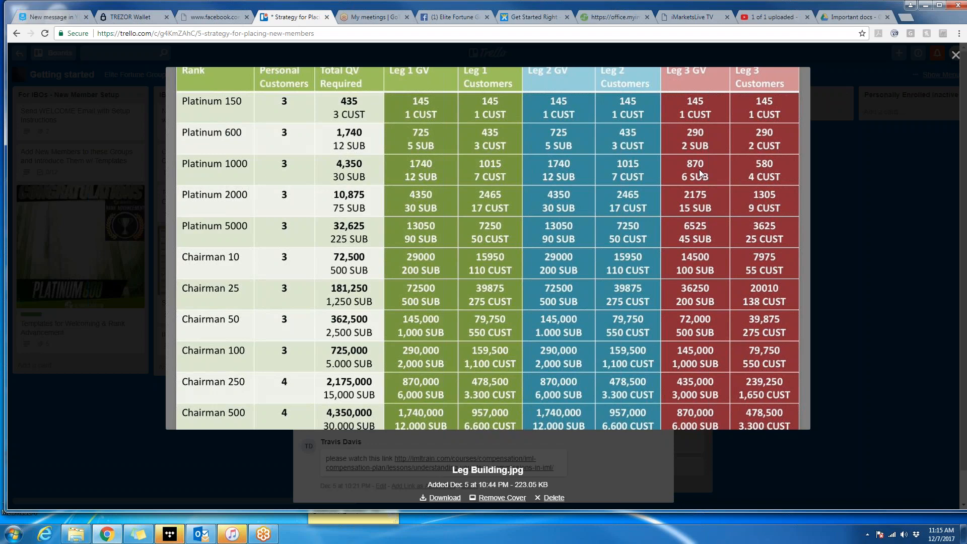
click(956, 55)
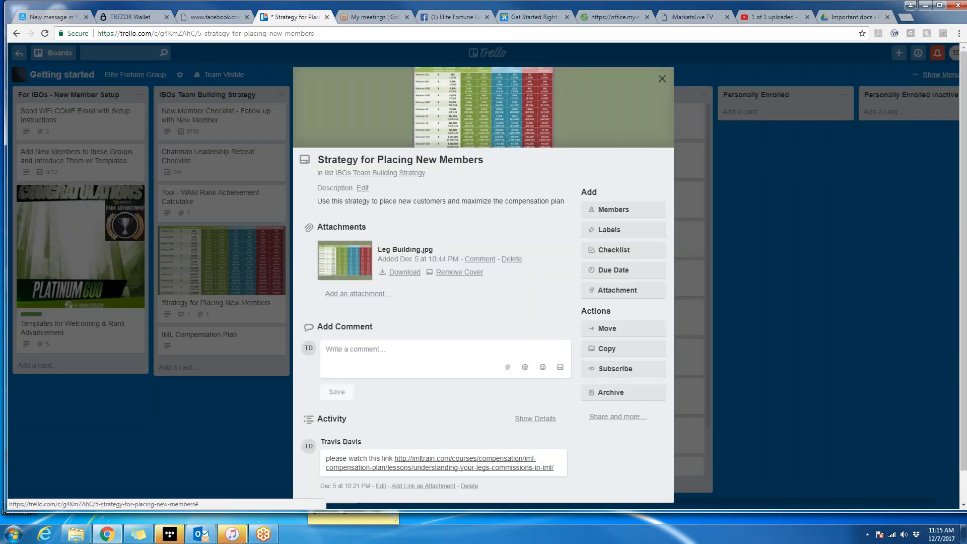
click(663, 79)
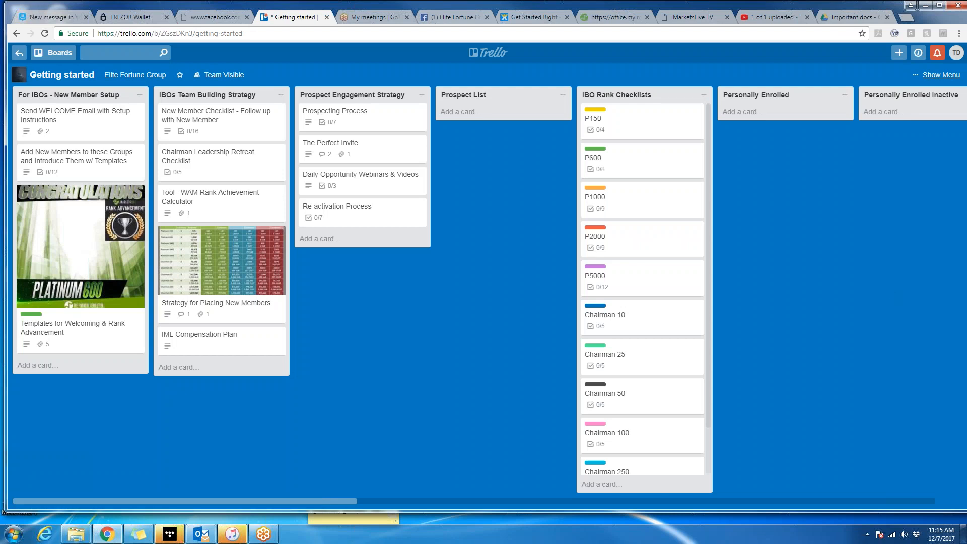